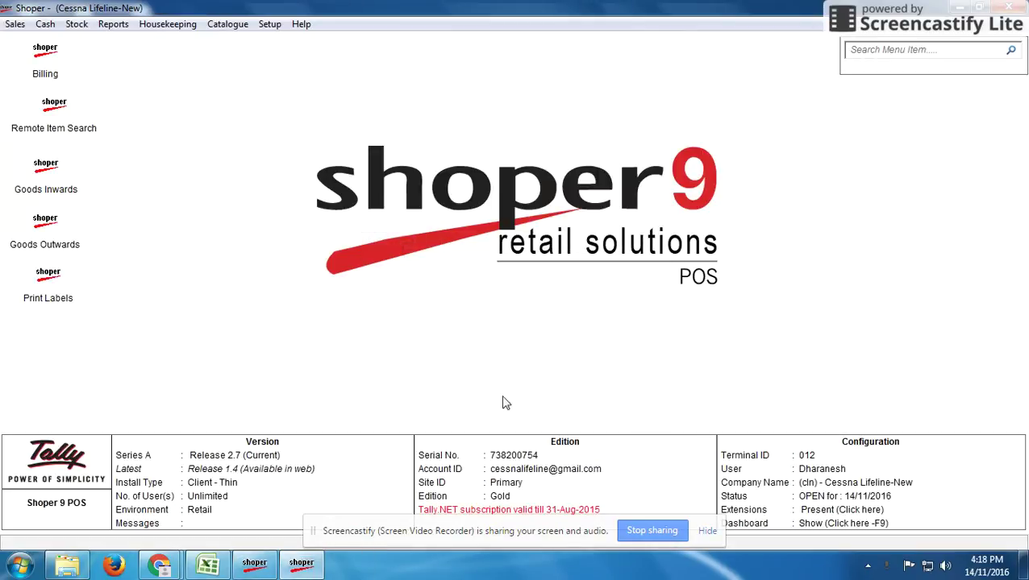
Dismiss the cash drawer warning and start a new Service bill (SSL16, number 23220).
click(301, 563)
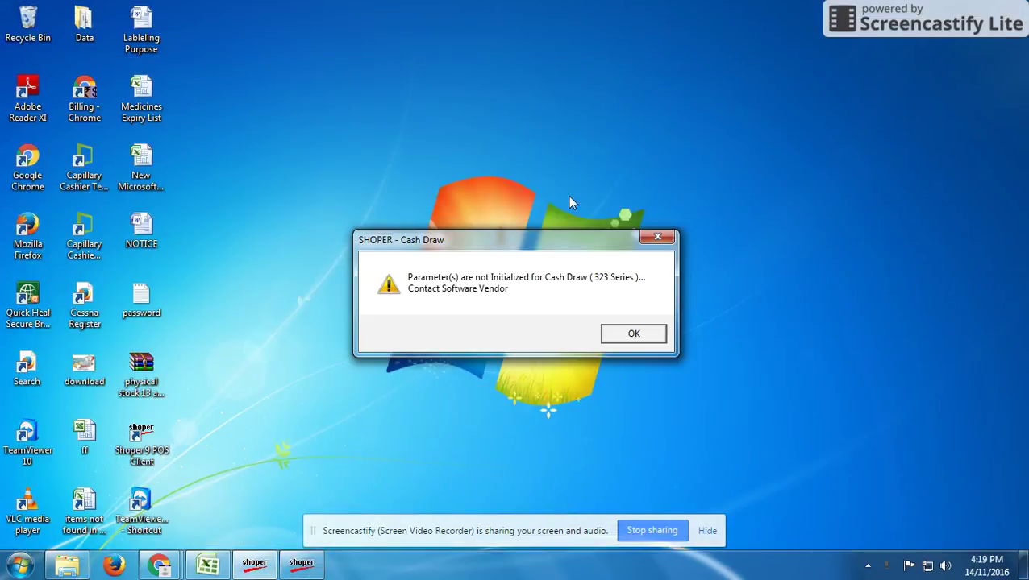
click(610, 330)
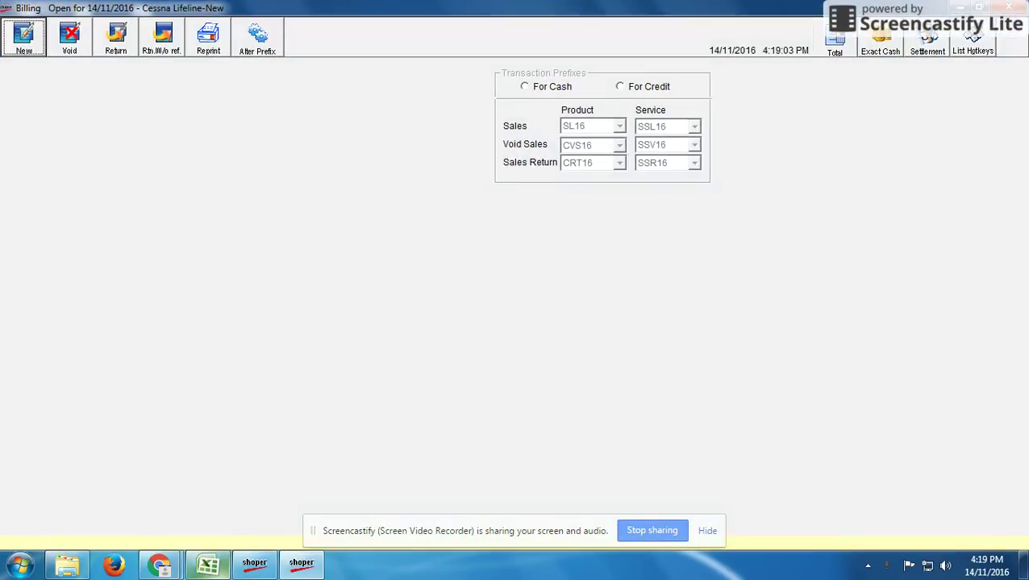
click(18, 47)
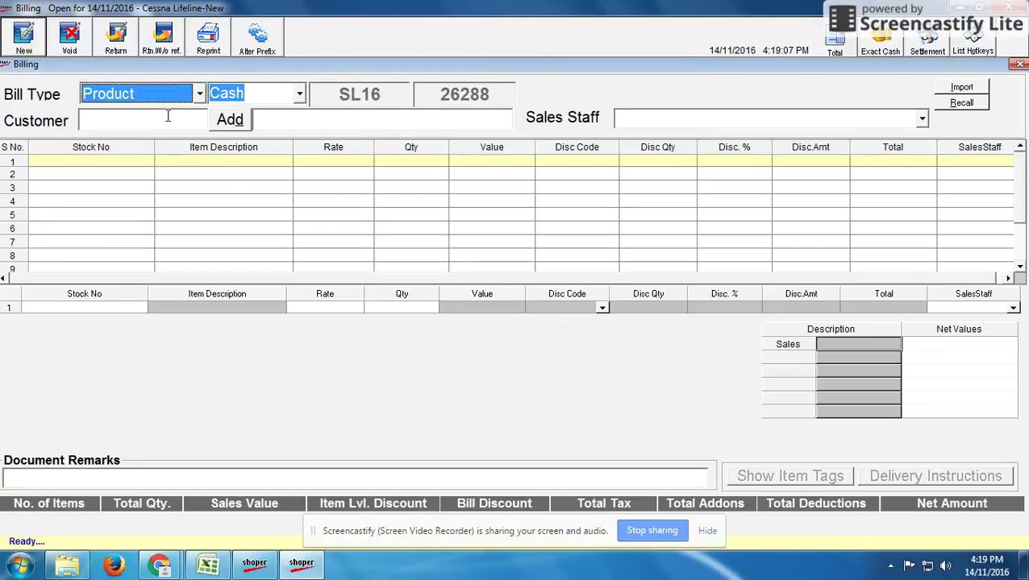
click(162, 98)
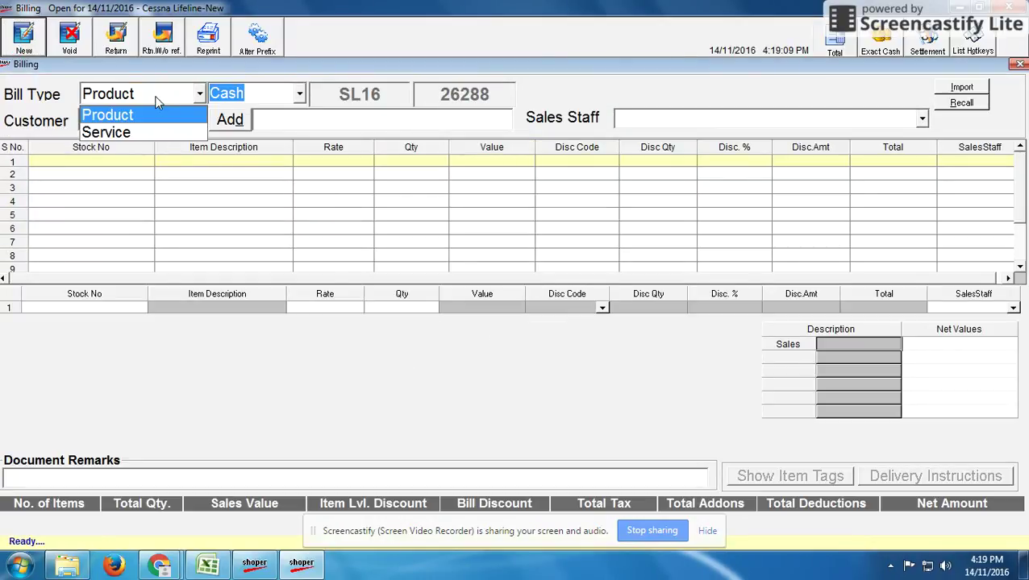
click(155, 131)
Pick the customer from the Browse list for the Service bill, leaving the item lookup closed.
click(153, 121)
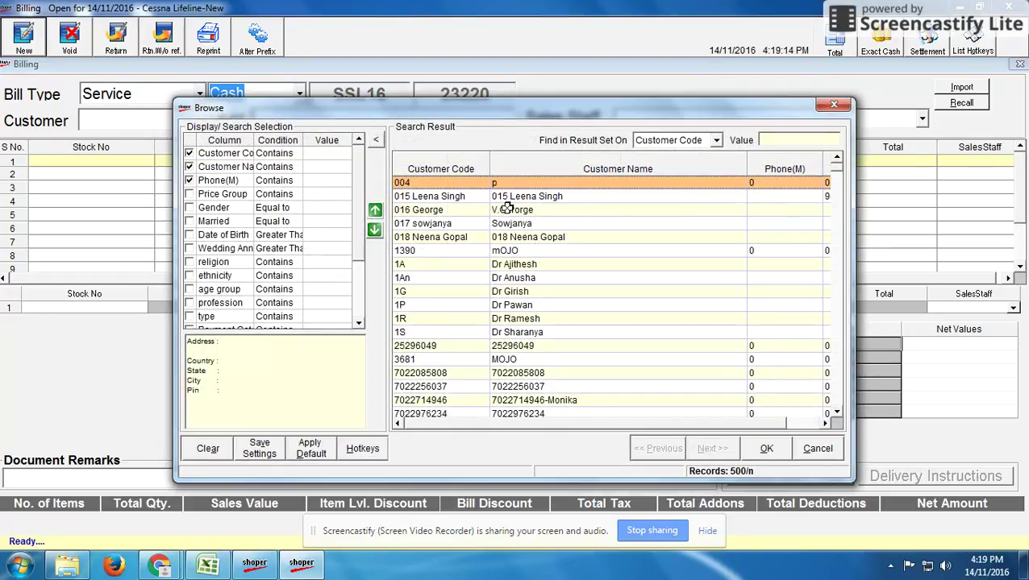
double_click(502, 213)
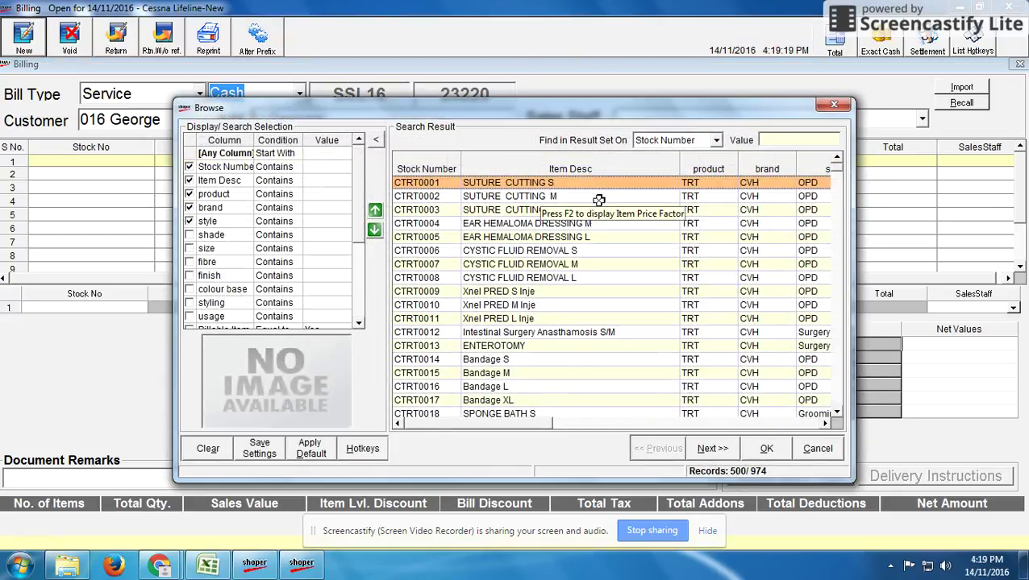
click(834, 106)
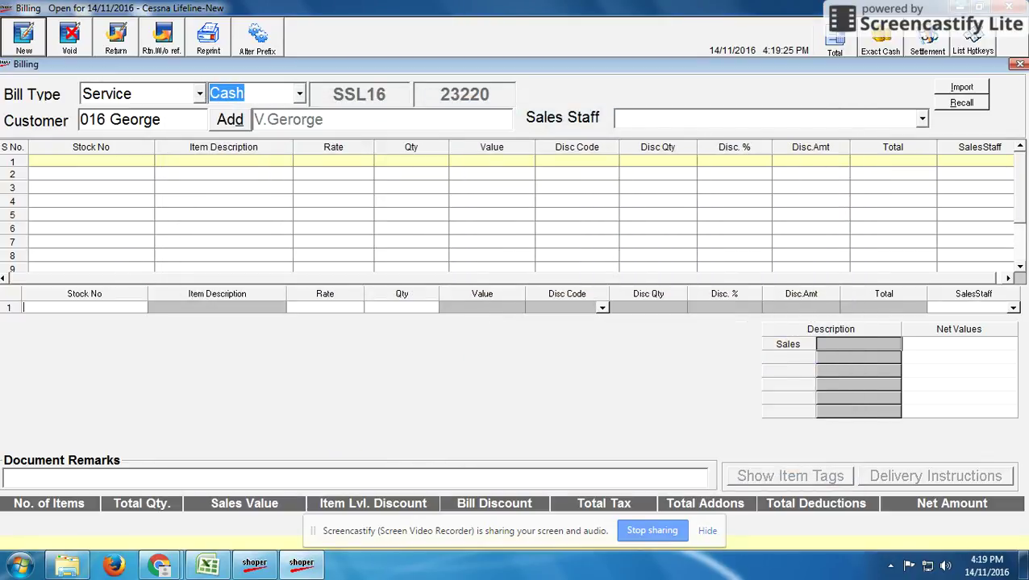
Add the Mammary tumor One side L service (CTRT0194) at 16000.00 from a 'tumor' search.
key(F2)
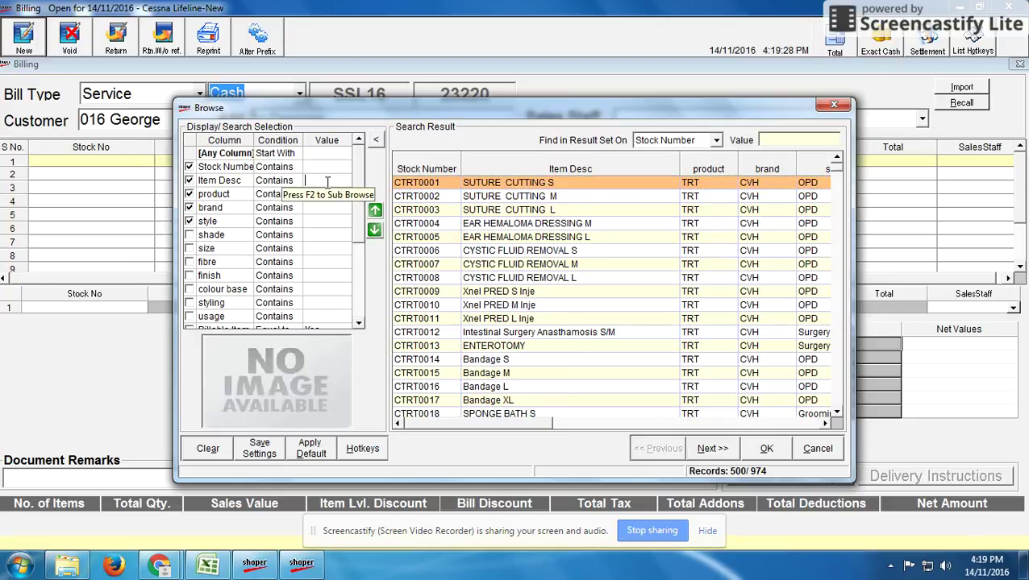
text(tumor)
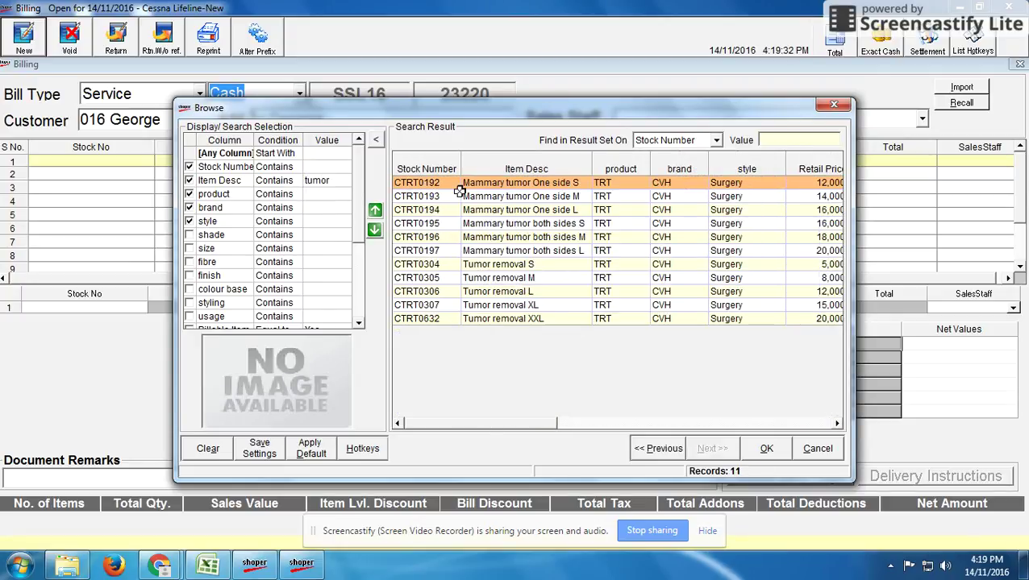
click(535, 222)
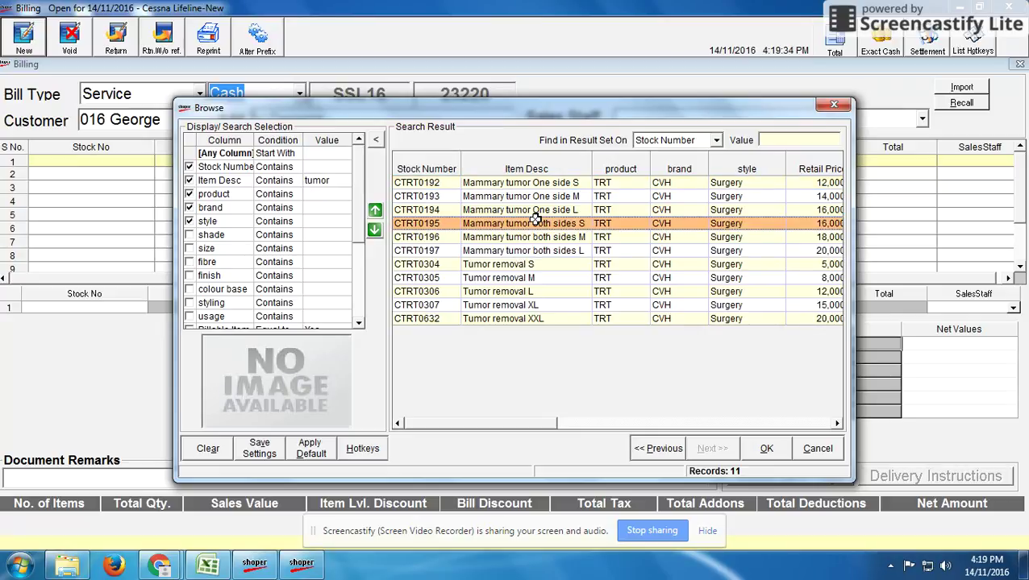
key(Up)
key(Return)
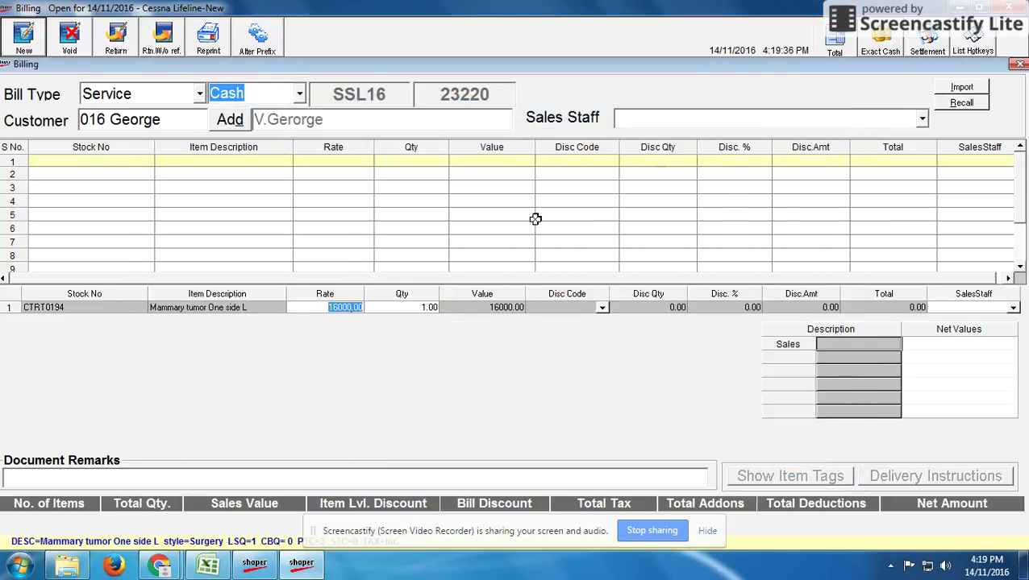
Set the tumor line's sales staff to the doctor.
double_click(388, 161)
key(Return)
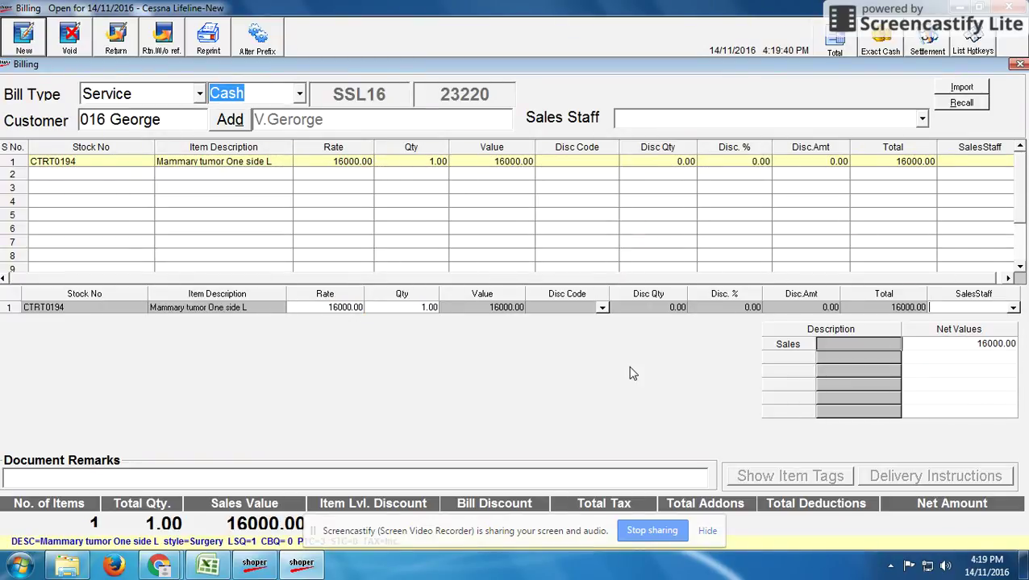
key(Return)
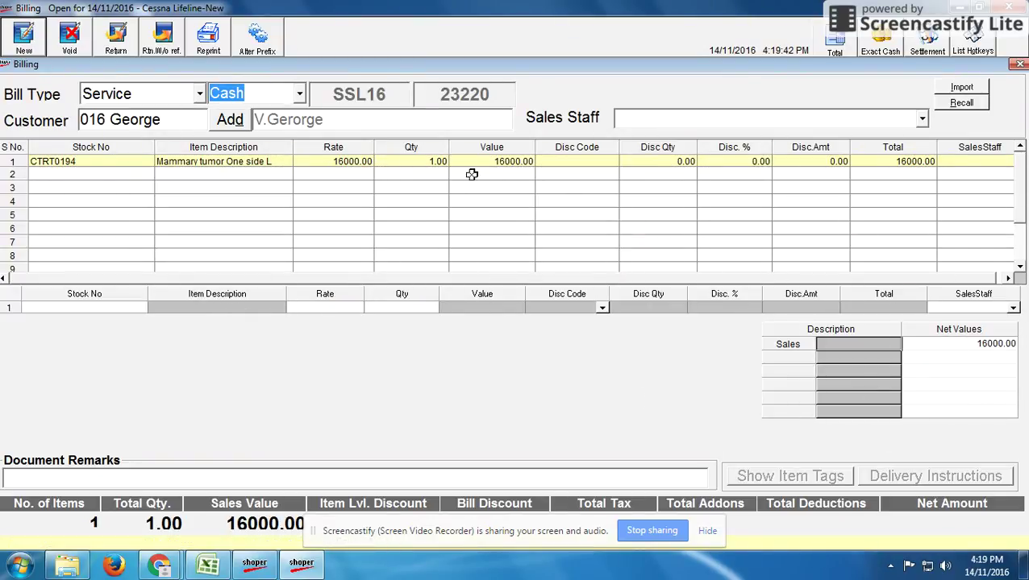
double_click(448, 163)
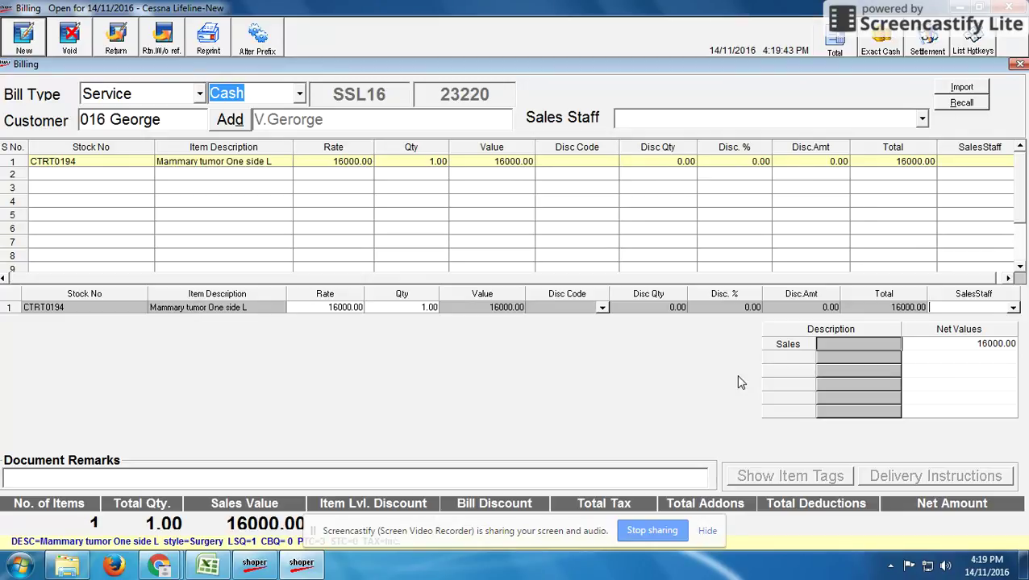
key(Down)
key(Down)
key(Down)
key(Down)
key(Down)
key(Down)
key(Return)
key(Return)
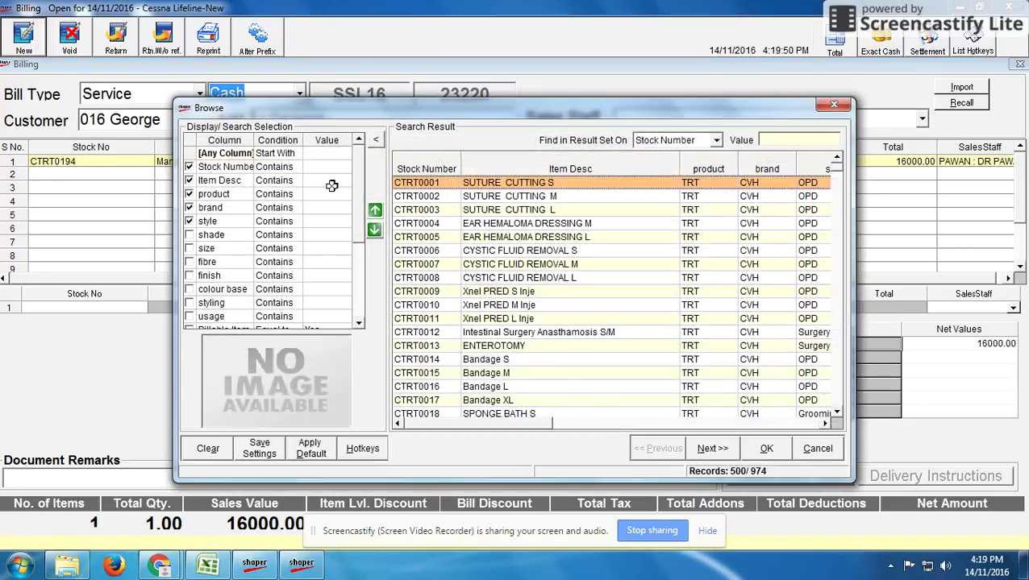
Load Castration (Neutering Male) Dog L & Giant (CTRT0385) at 7000.00 from a 'neut' search.
click(326, 181)
text(neut)
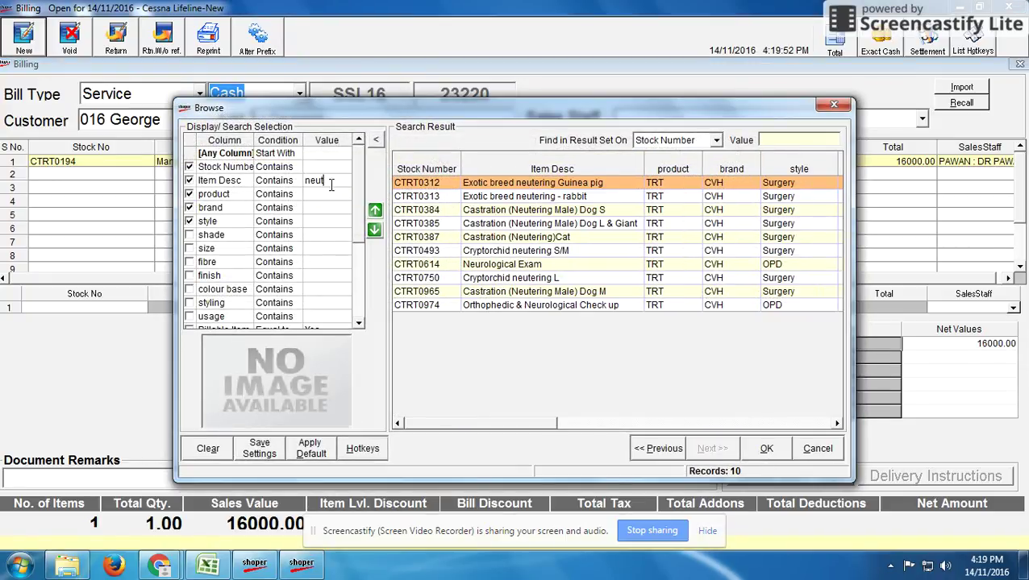
click(597, 250)
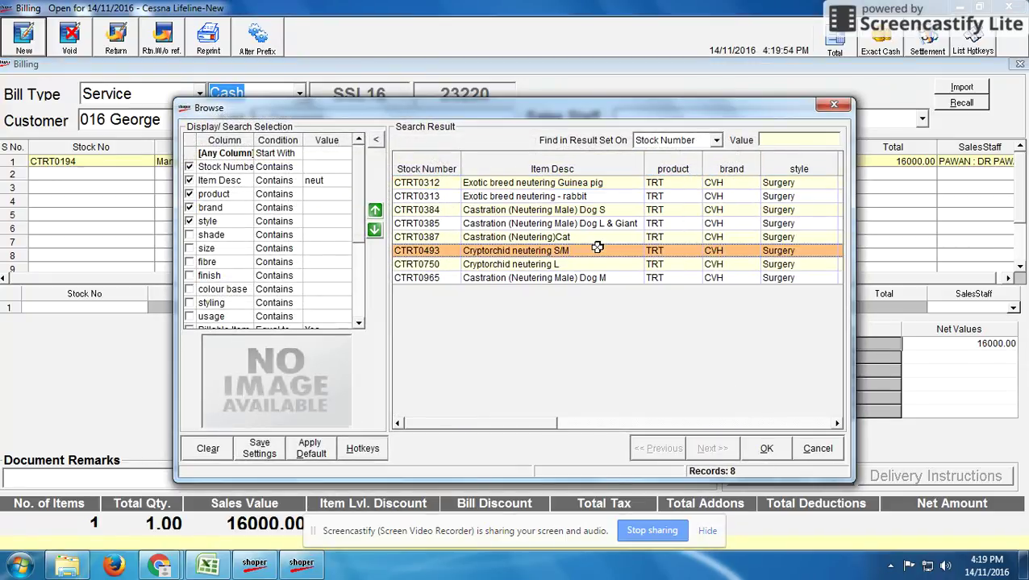
key(Up)
key(Up)
key(Up)
key(Down)
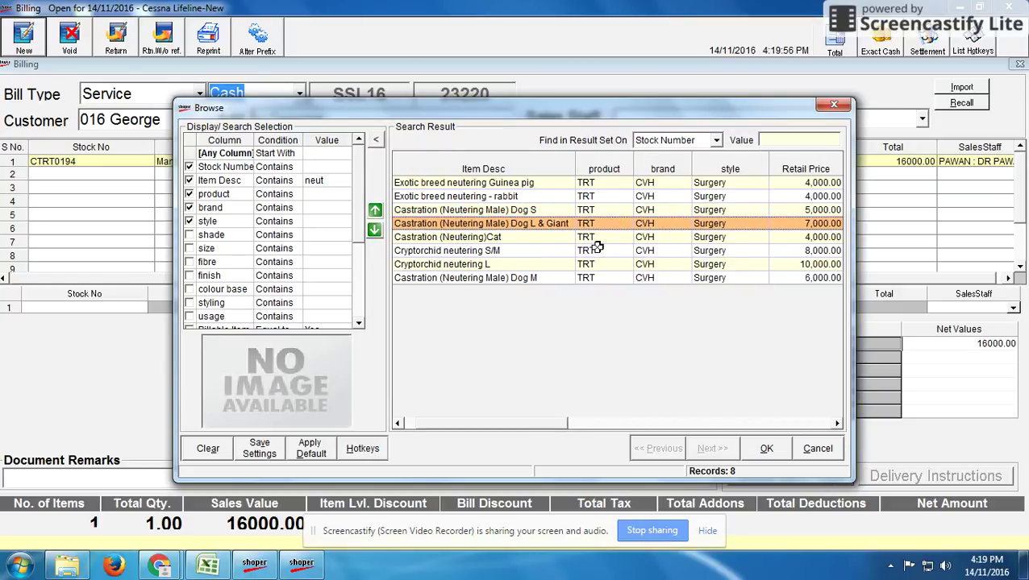
key(Return)
key(Return)
key(Return)
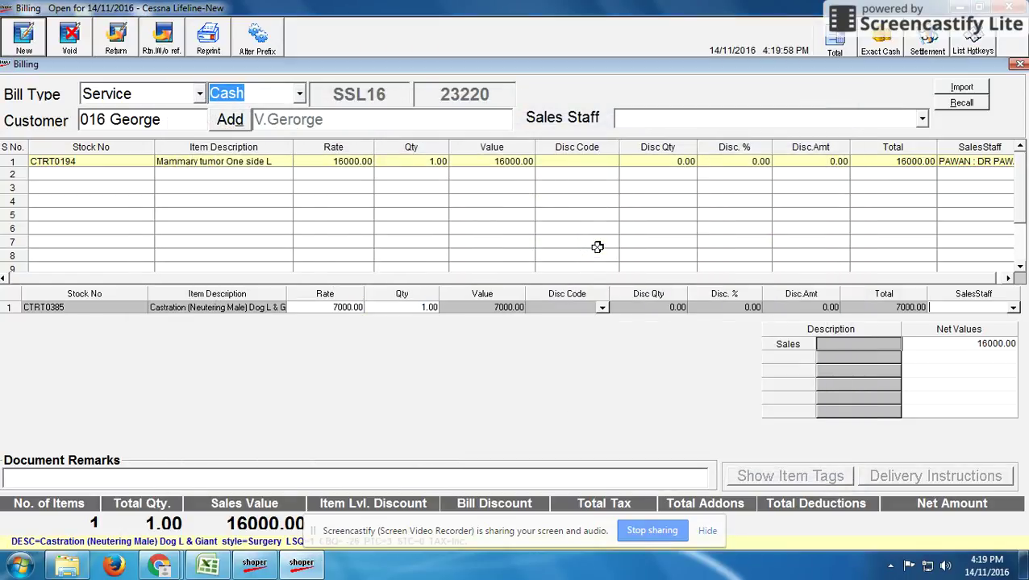
Add the castration line to the bill and switch its sales staff to the doctor.
text(ramesh: dr ramesh)
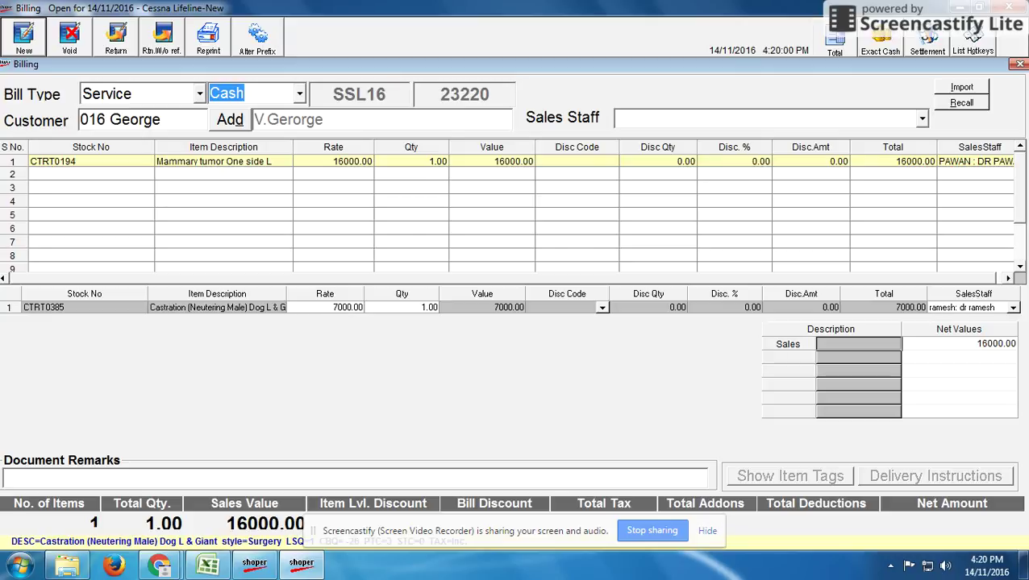
key(Down)
key(Return)
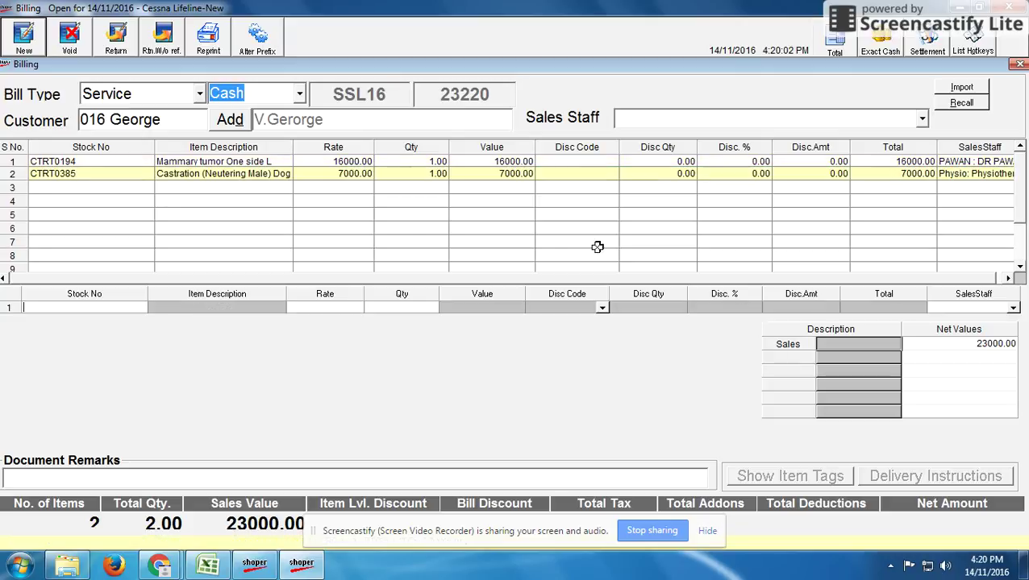
double_click(452, 174)
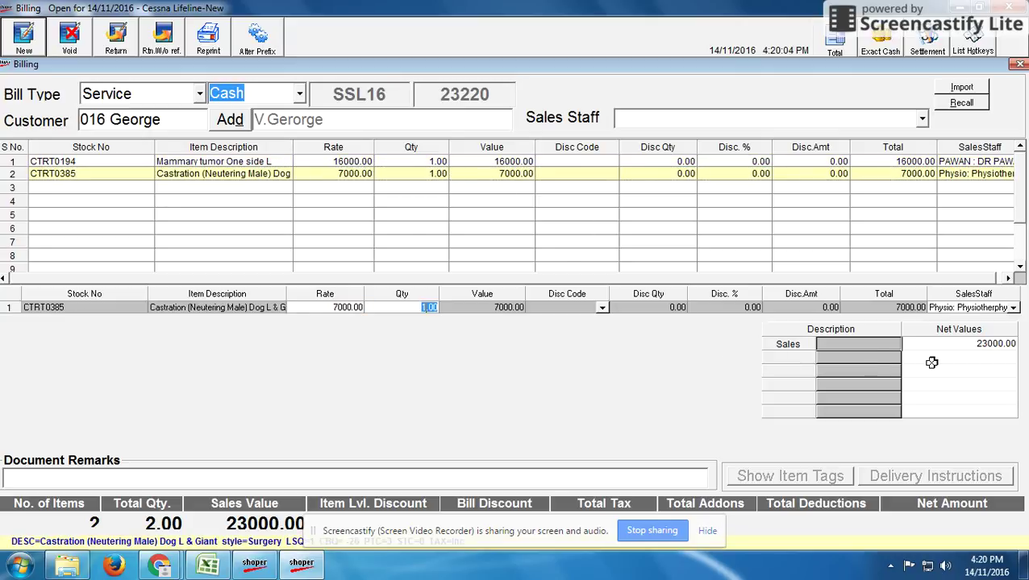
key(Down)
Save the castration line and choose Advance Receipt with Advance Pay for the 23000.00 bill.
key(Return)
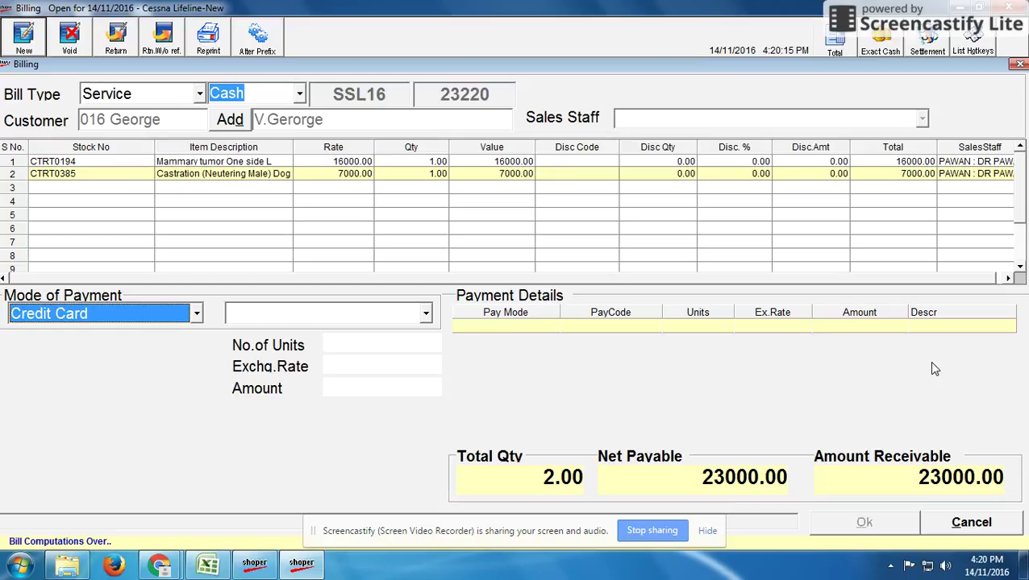
key(Down)
key(Down)
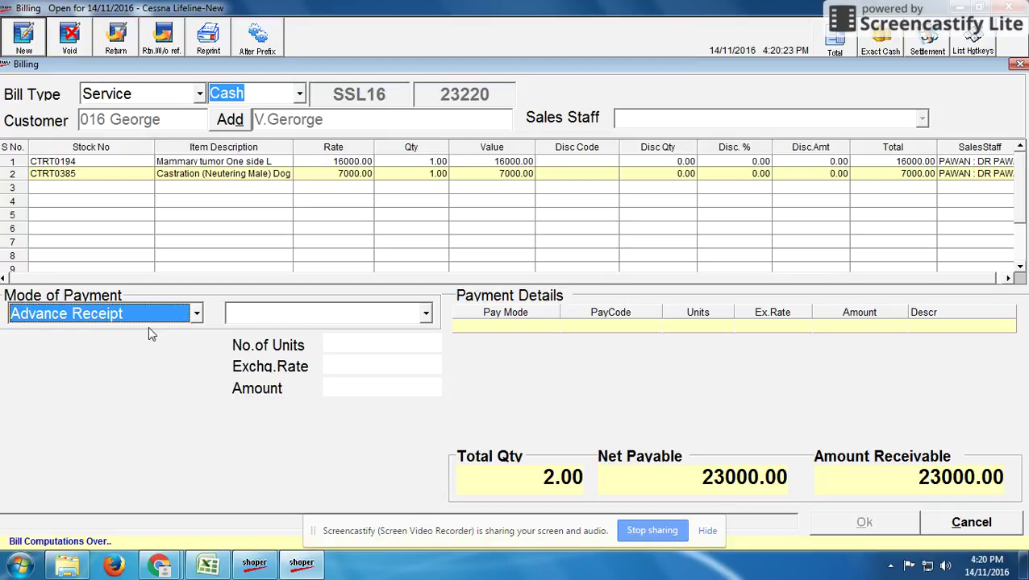
key(Return)
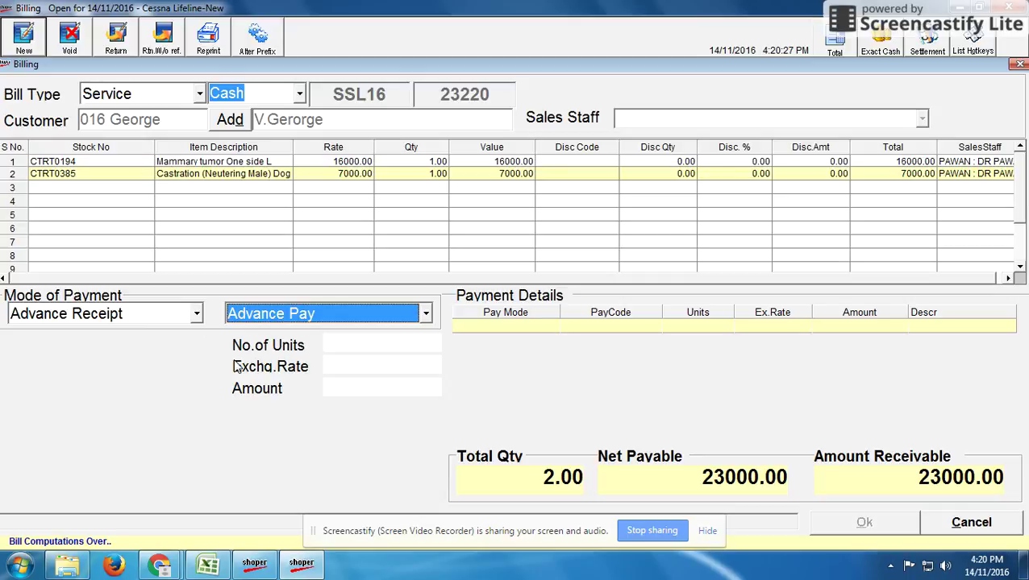
Enter the advance receipt prefix and number and apply 5000.00, leaving 18000.00 receivable.
key(Return)
text(cr16)
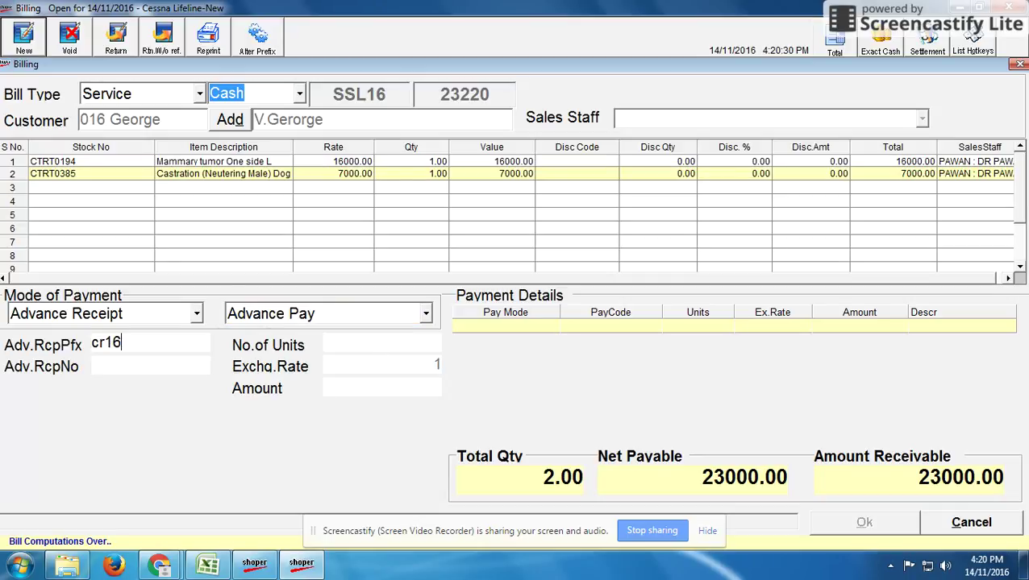
key(Return)
text(1014)
key(Return)
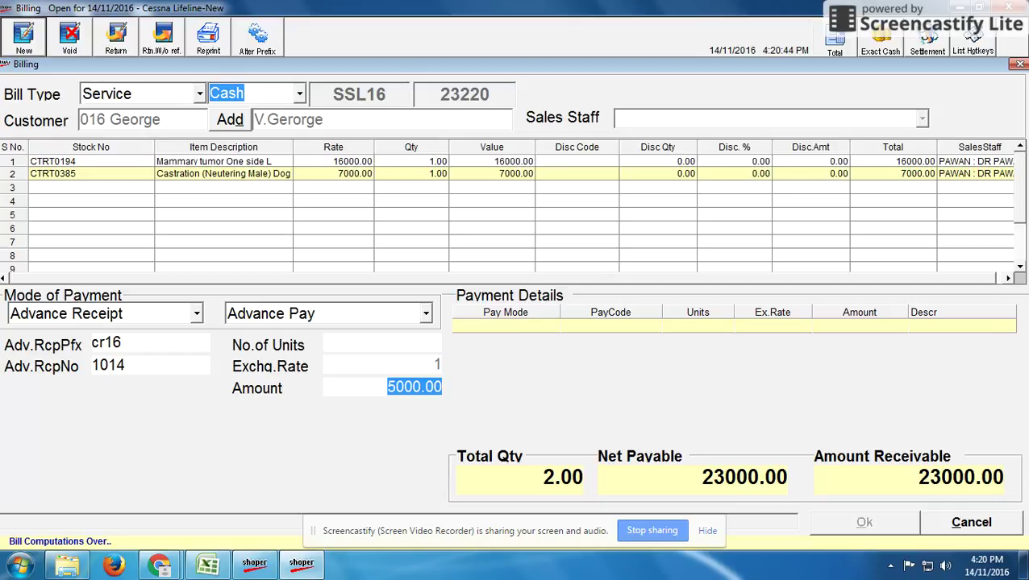
key(Return)
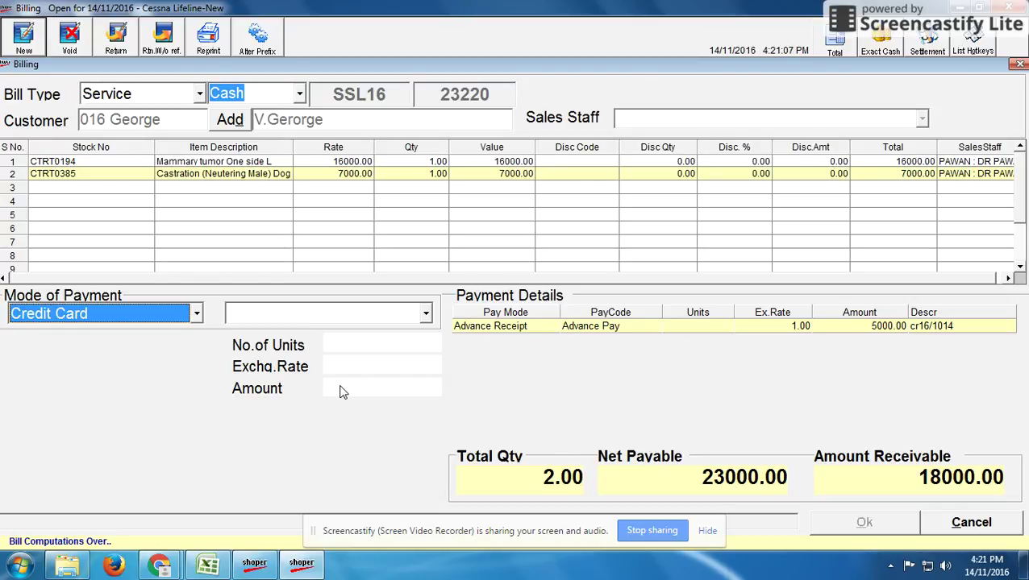
Add an 8000.00 Credit Card (CRCD) payment with the card number, leaving 10000.00 receivable.
key(Tab)
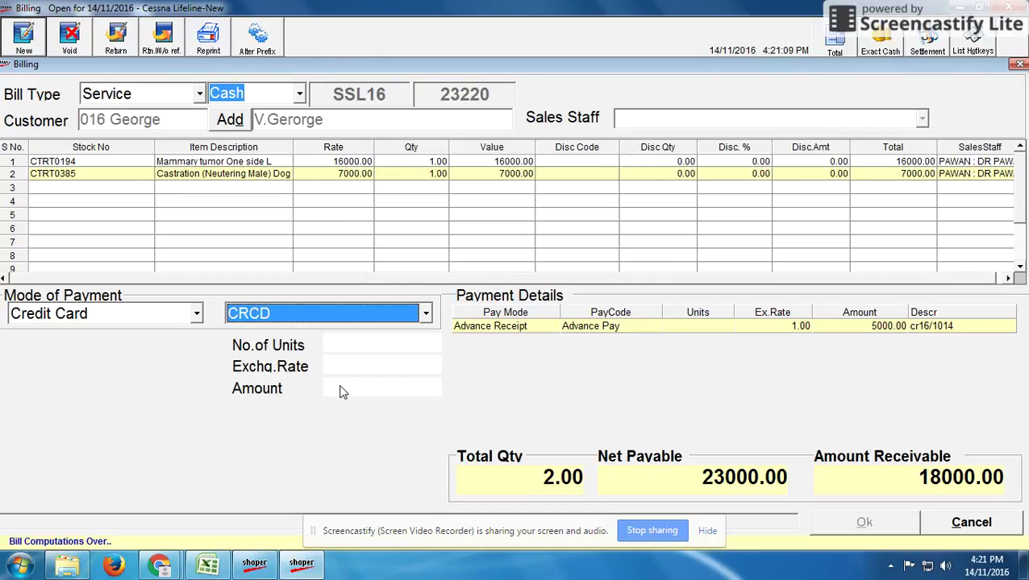
key(Tab)
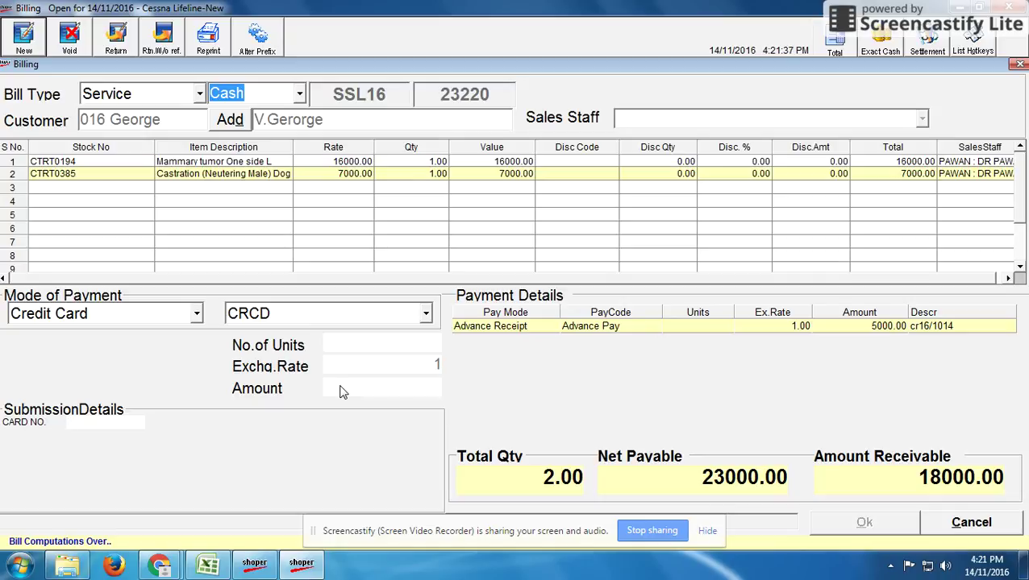
key(Return)
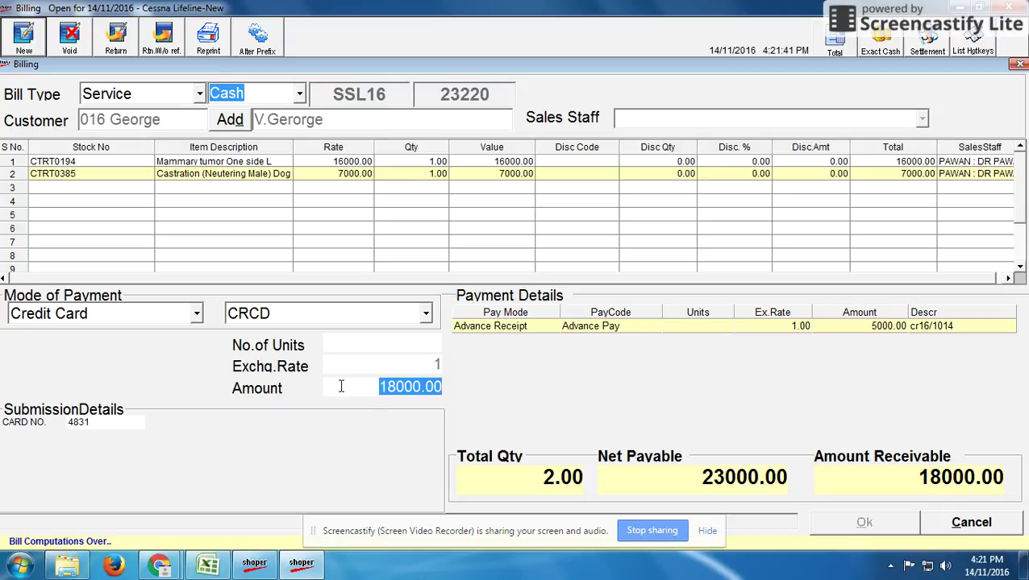
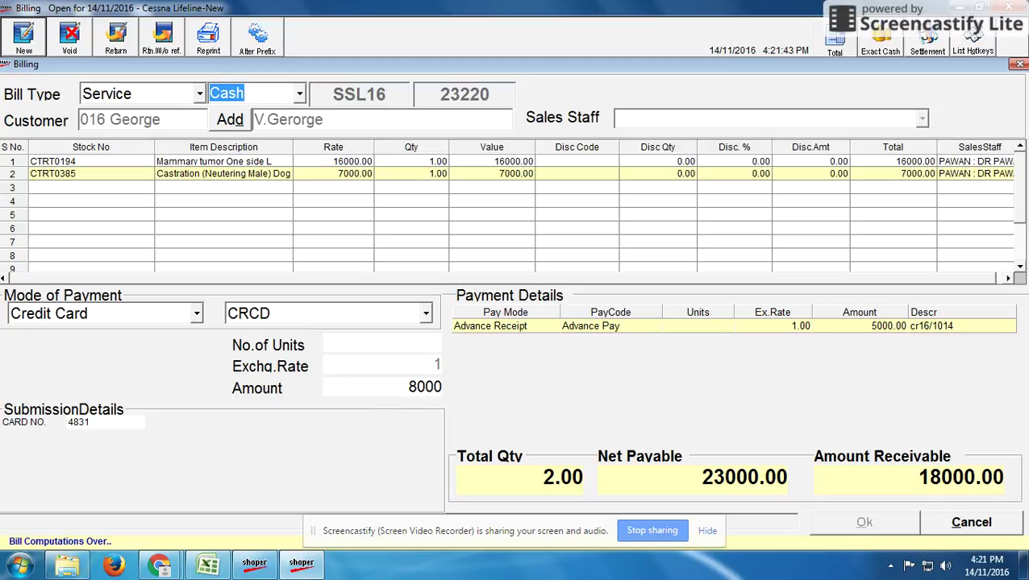
key(Return)
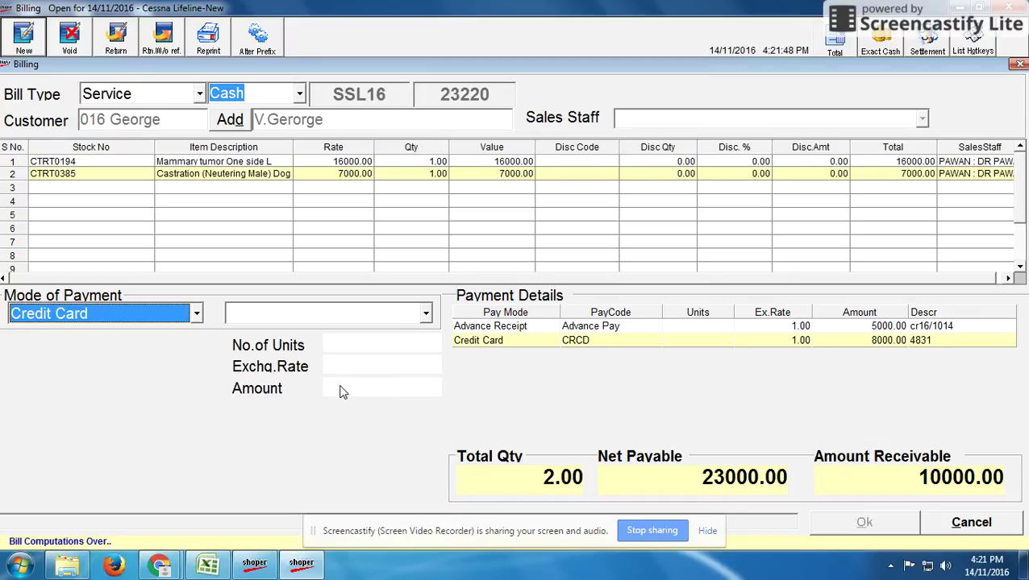
Add a second 10000.00 CRCD card payment with its card number, bringing receivable to 0.00.
key(Return)
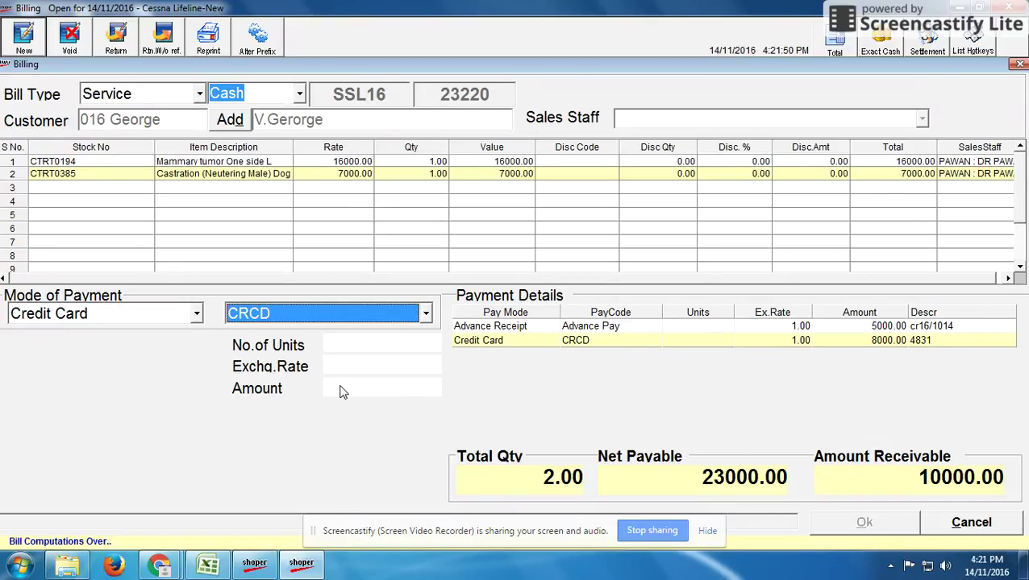
key(Return)
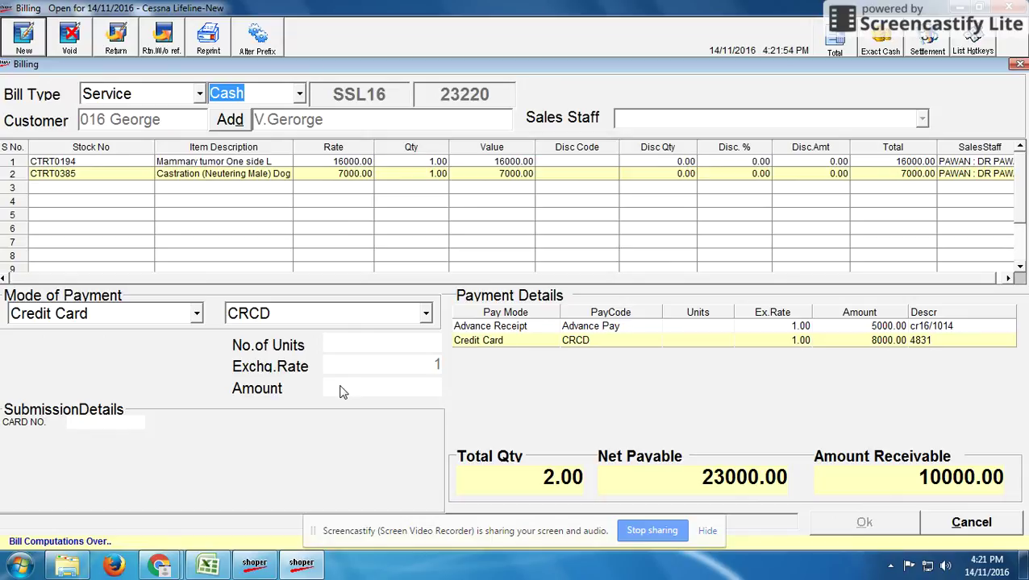
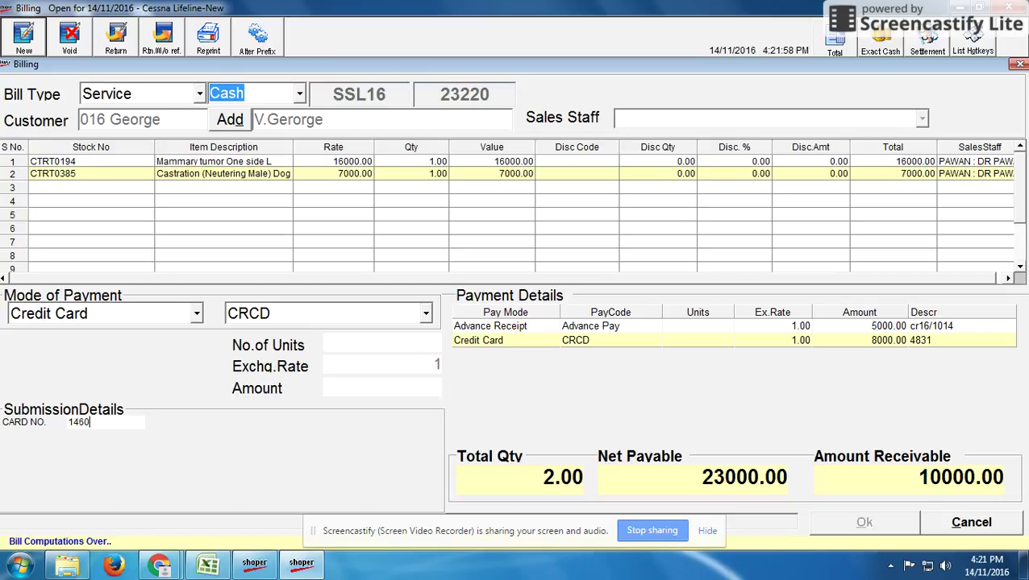
key(BackSpace)
click(341, 387)
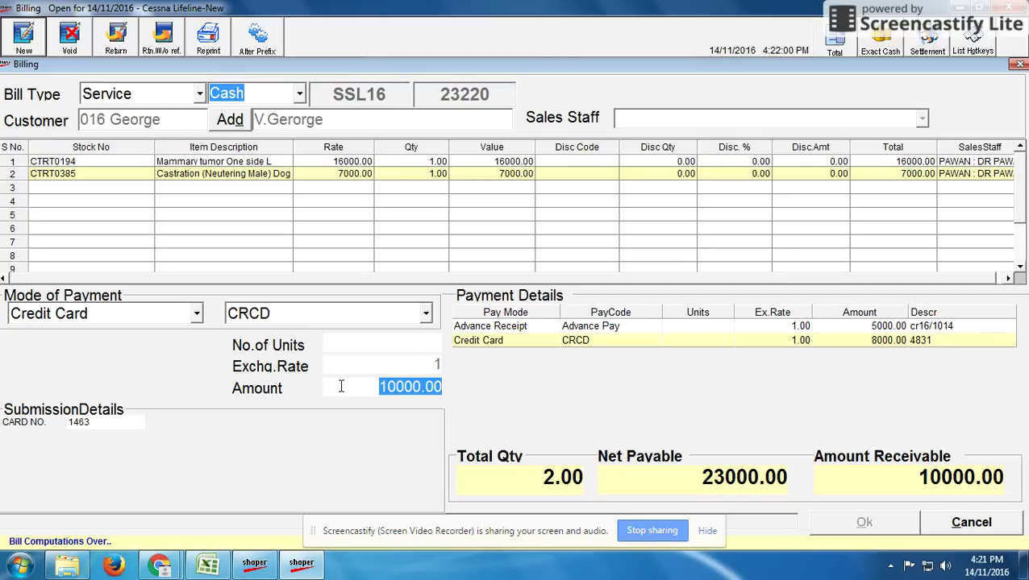
key(Return)
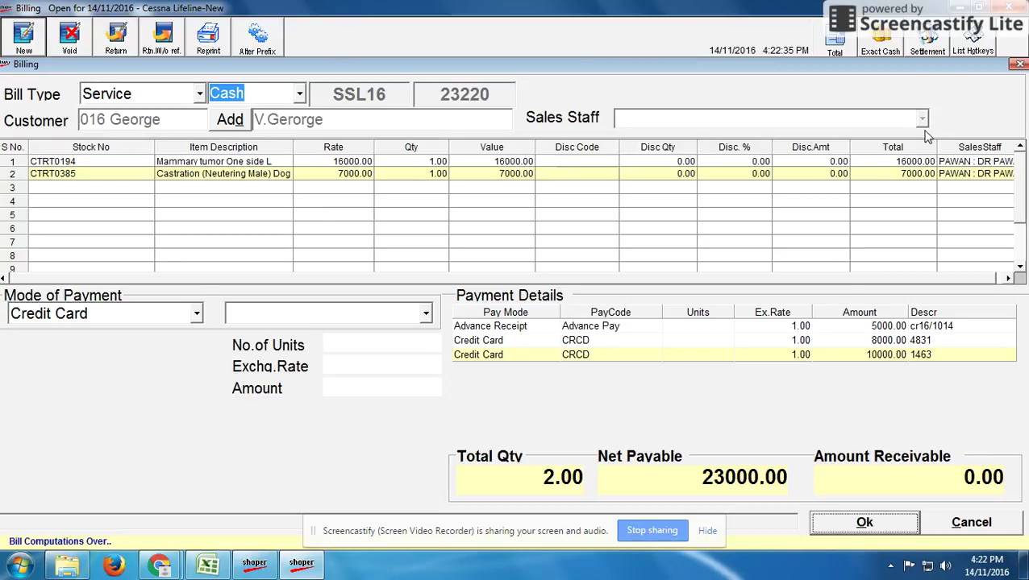
Close the paid service bill and start blank Product bill 26288.
click(1019, 64)
click(538, 339)
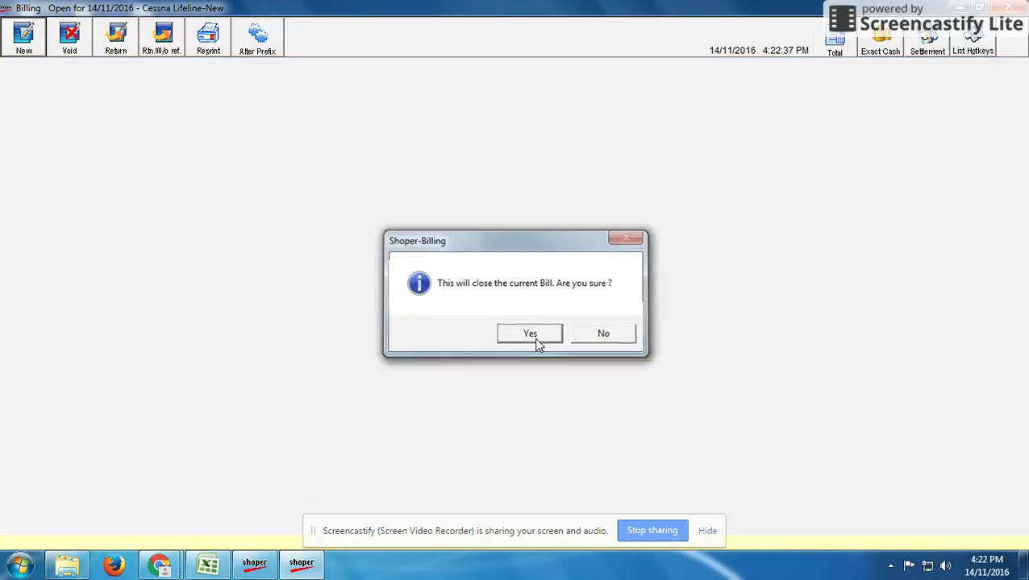
click(22, 44)
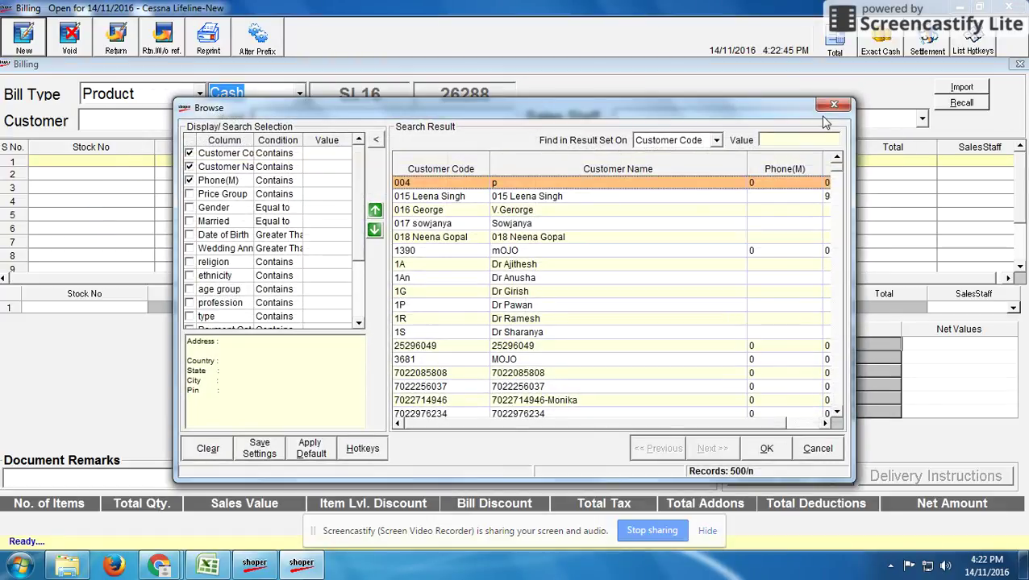
Set the product bill's customer by typing the customer code.
click(826, 109)
text(t)
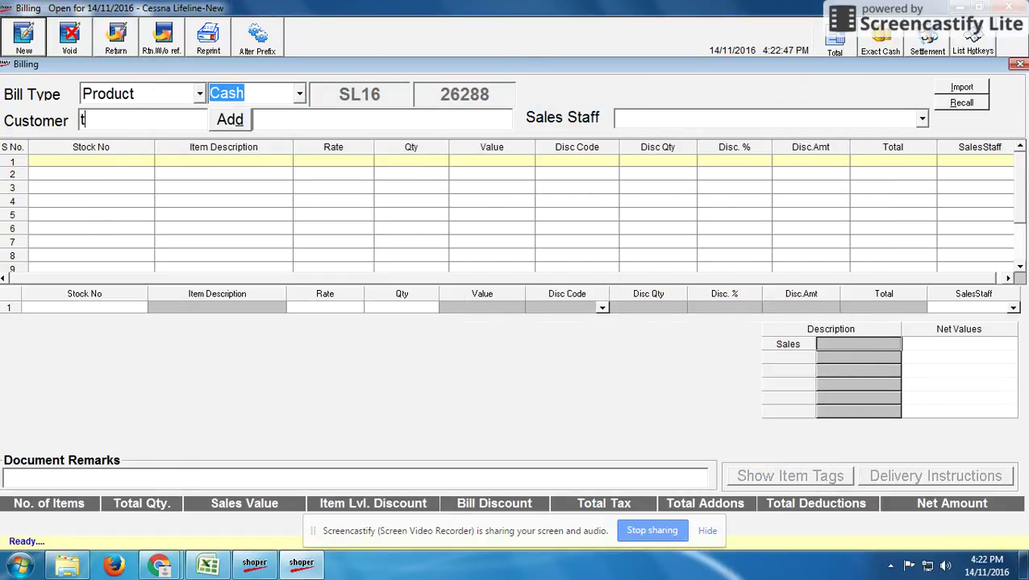
text(yson)
key(Tab)
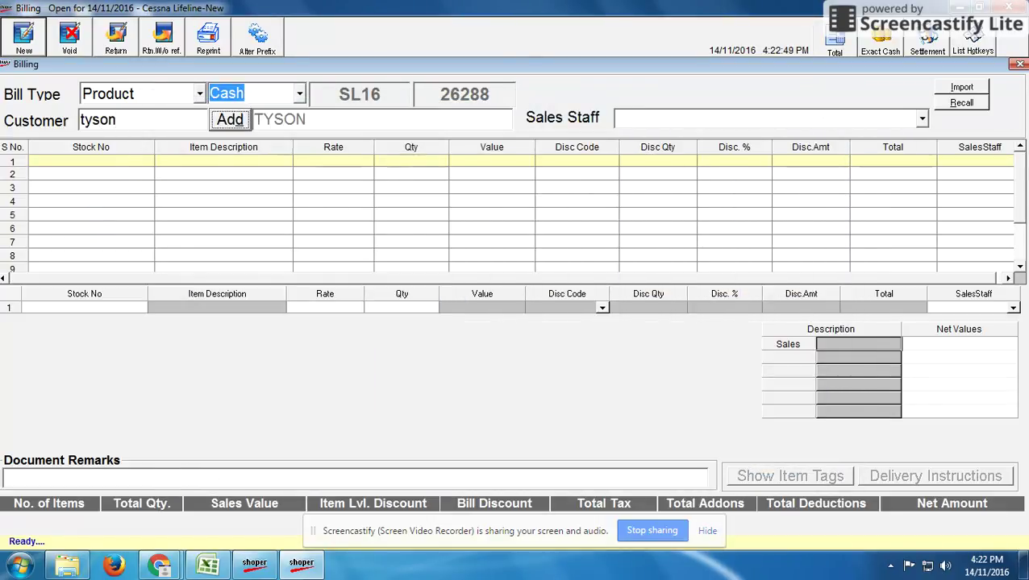
key(Tab)
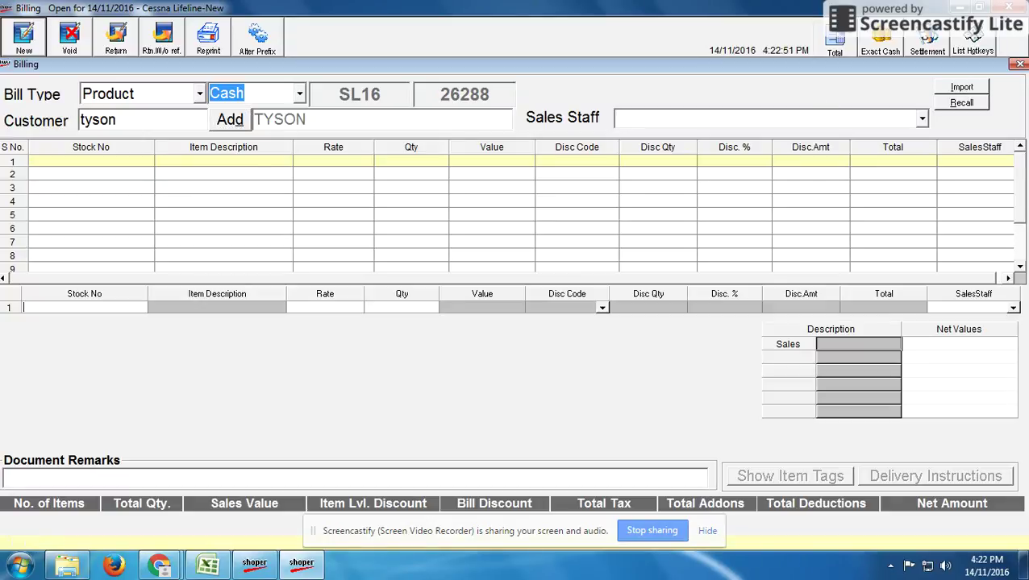
Add RC.Maxi starter 15kg at 7600.00 using brand 'rc' and description 'maxi' filters, accepting the out-of-stock warning.
key(Return)
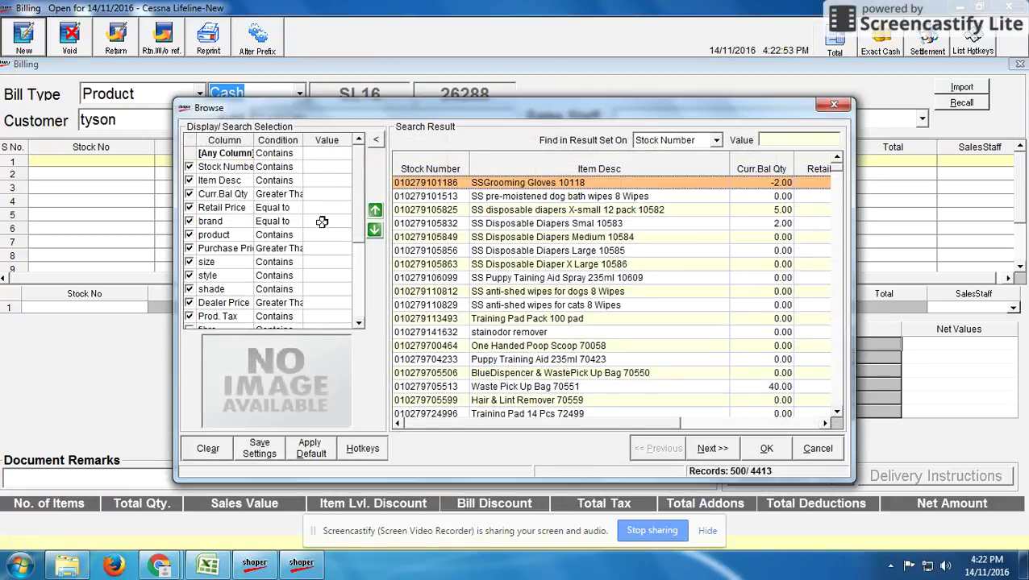
click(315, 218)
text(rc)
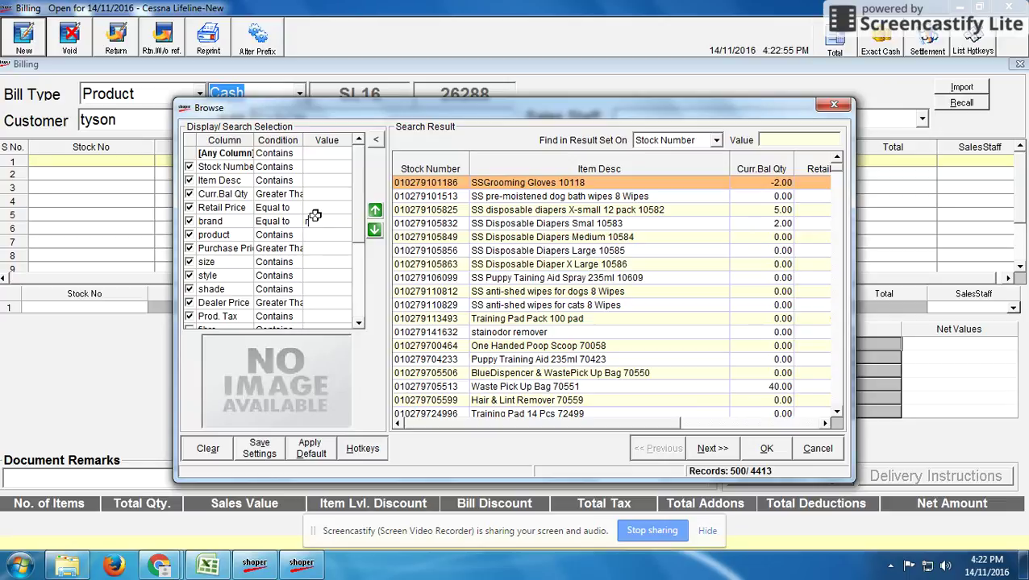
click(310, 180)
text(maxi)
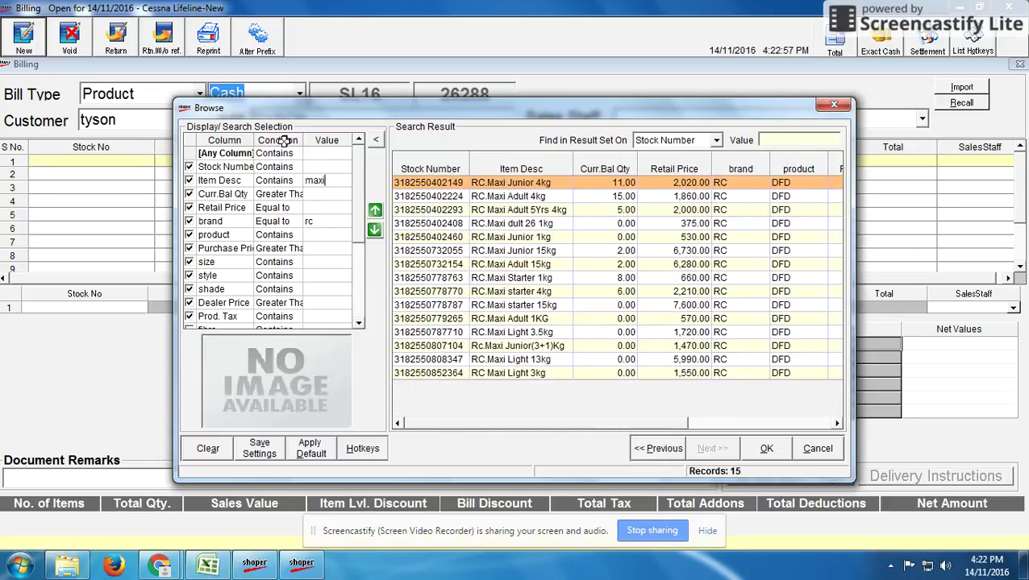
click(622, 274)
key(Down)
key(Down)
key(Down)
key(Down)
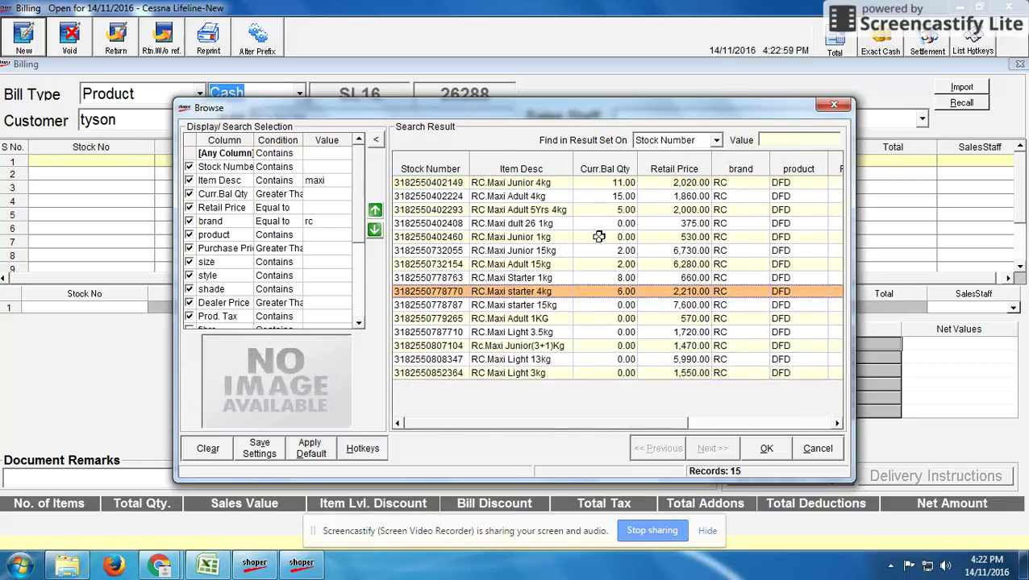
key(Down)
key(Up)
key(Up)
key(Up)
key(Up)
key(Up)
key(Up)
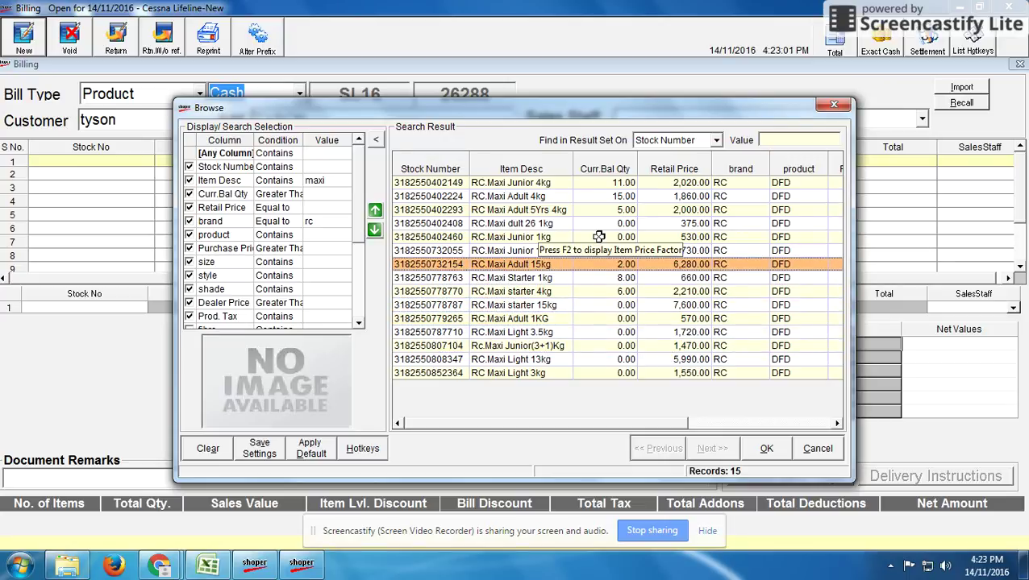
key(Down)
key(Down)
key(Down)
key(Return)
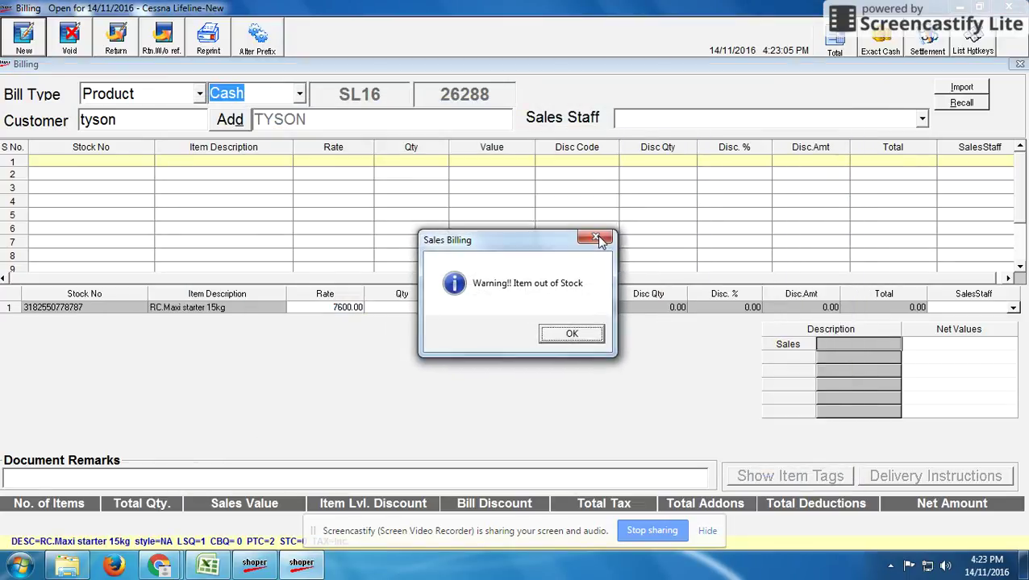
key(Return)
key(Return)
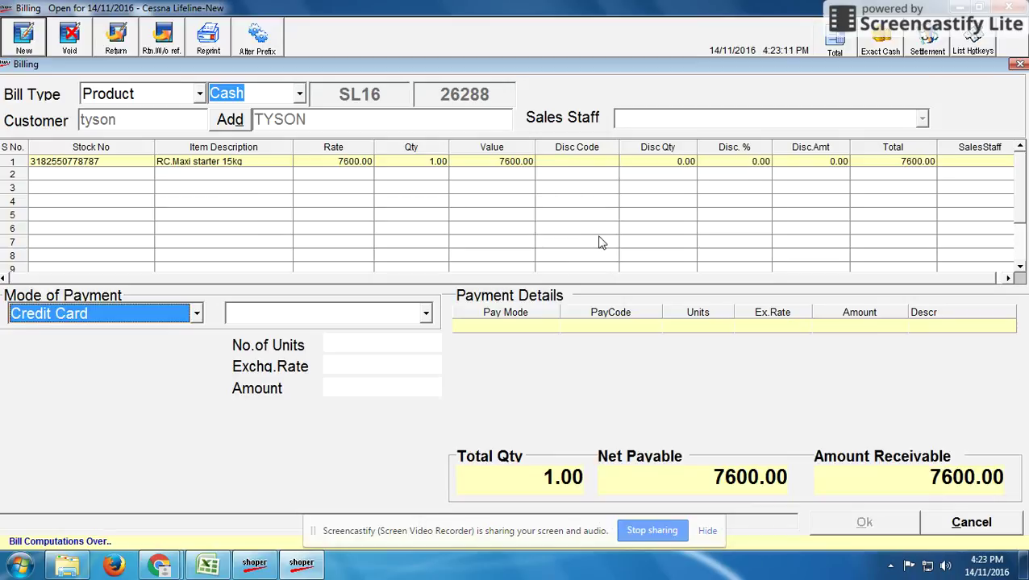
Apply a 5000.00 Advance Pay receipt with prefix cr16 to bill 26288, leaving 2600.00 receivable.
key(Up)
key(Return)
key(Return)
text(cr16)
key(Return)
text(10)
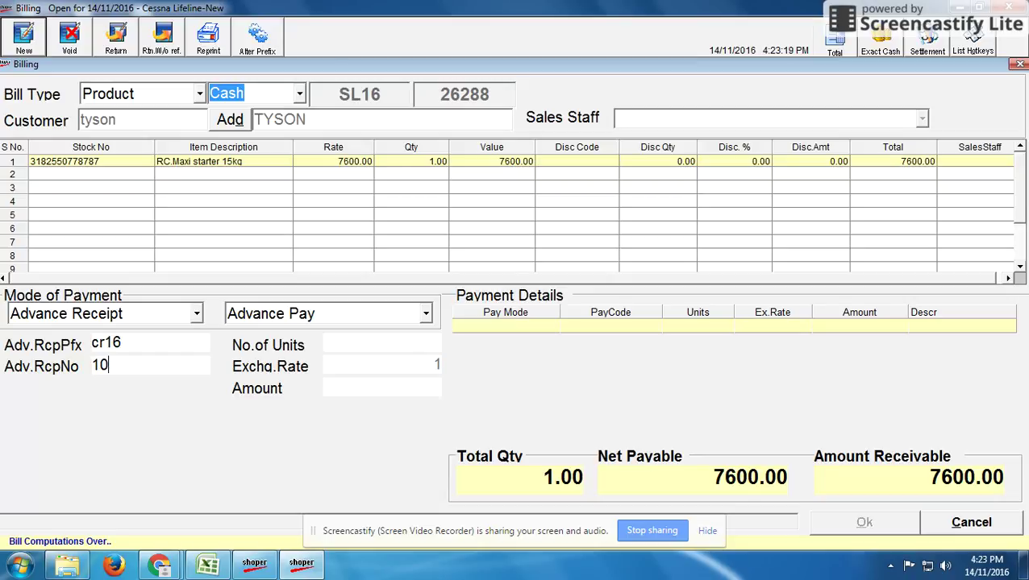
text(4)
key(BackSpace)
text(14)
key(Return)
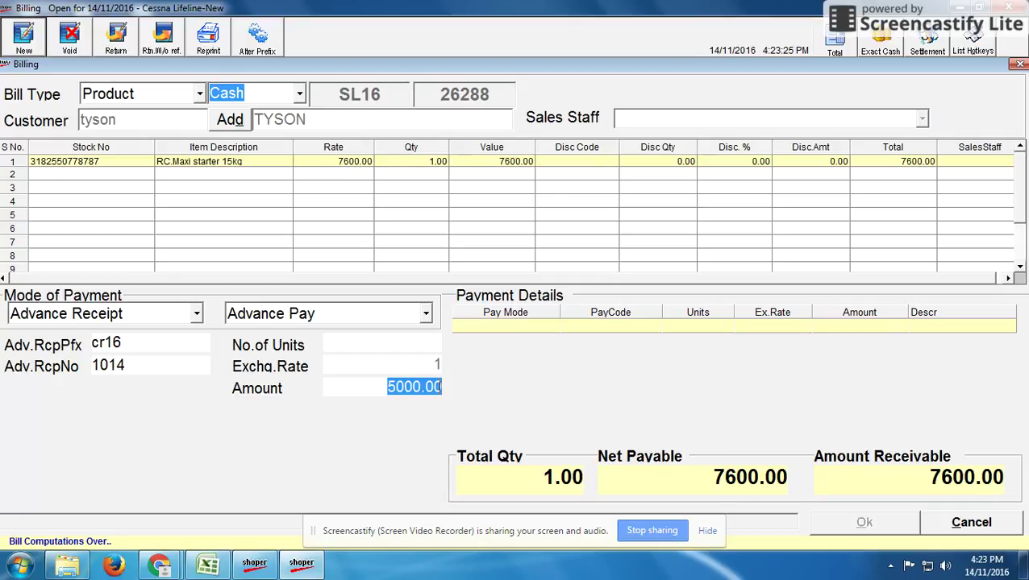
key(Return)
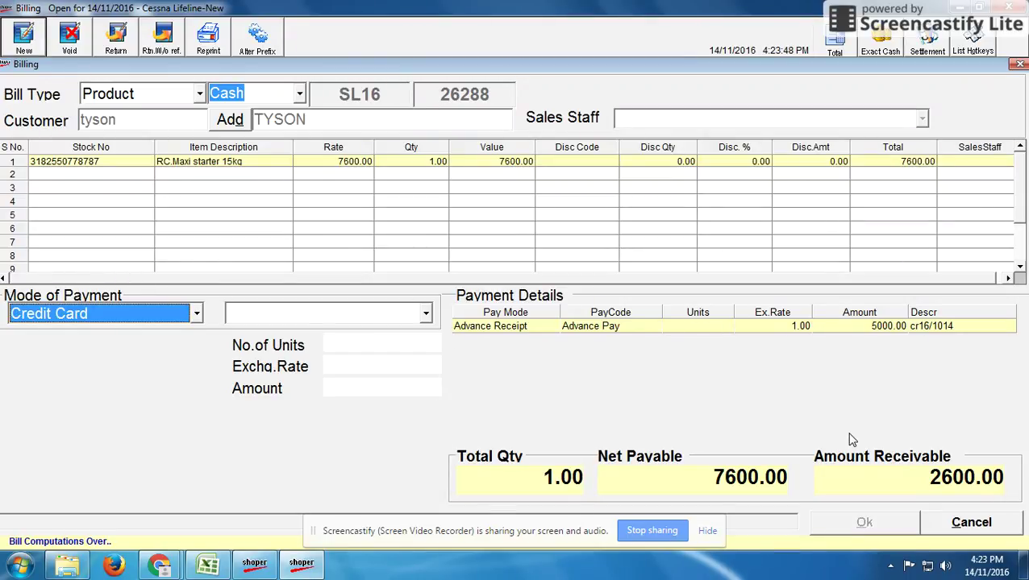
Pay the remaining 2600.00 in cash (Rs), then close the fully paid bill 26288.
key(Up)
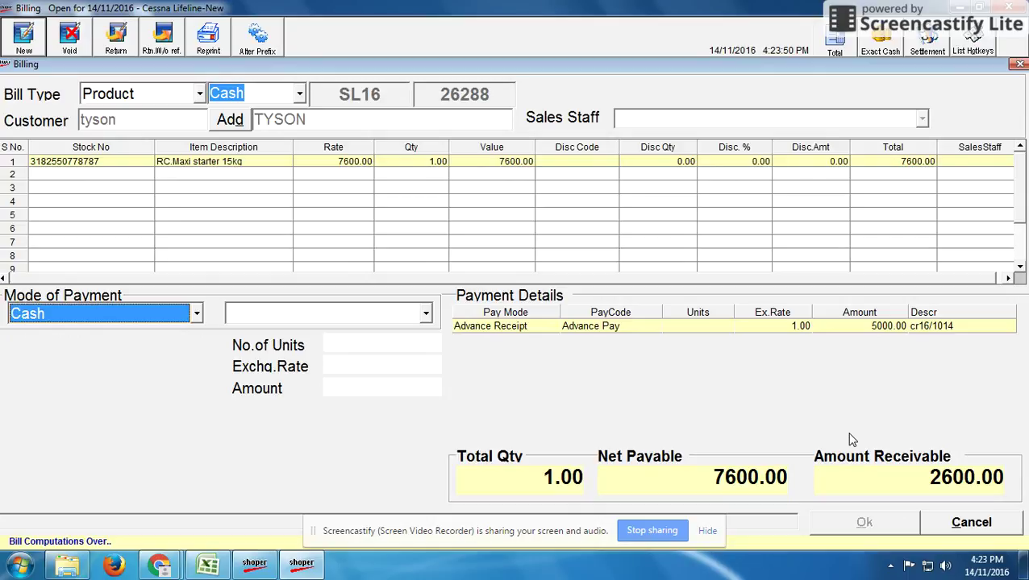
key(Return)
key(Return)
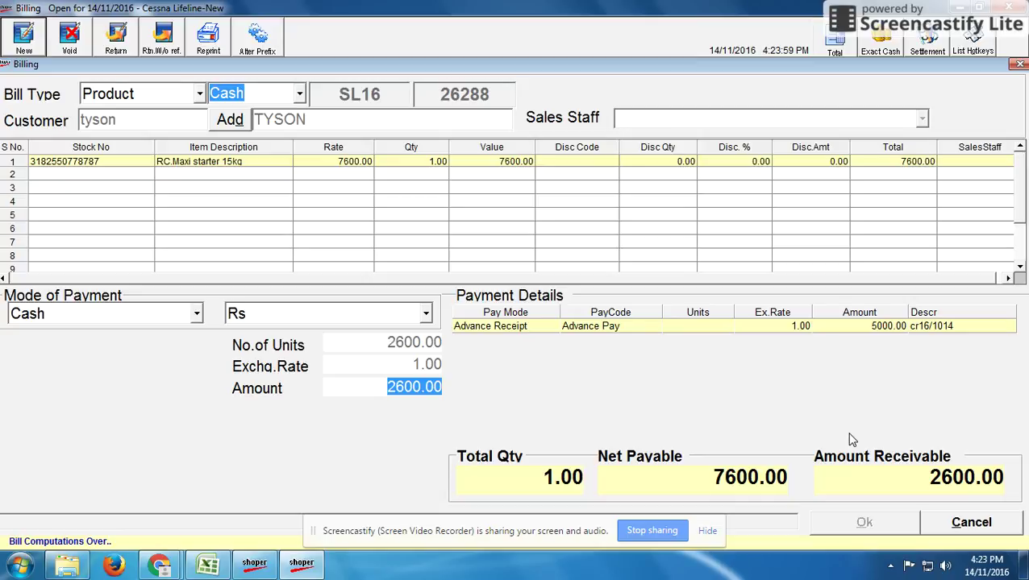
key(Return)
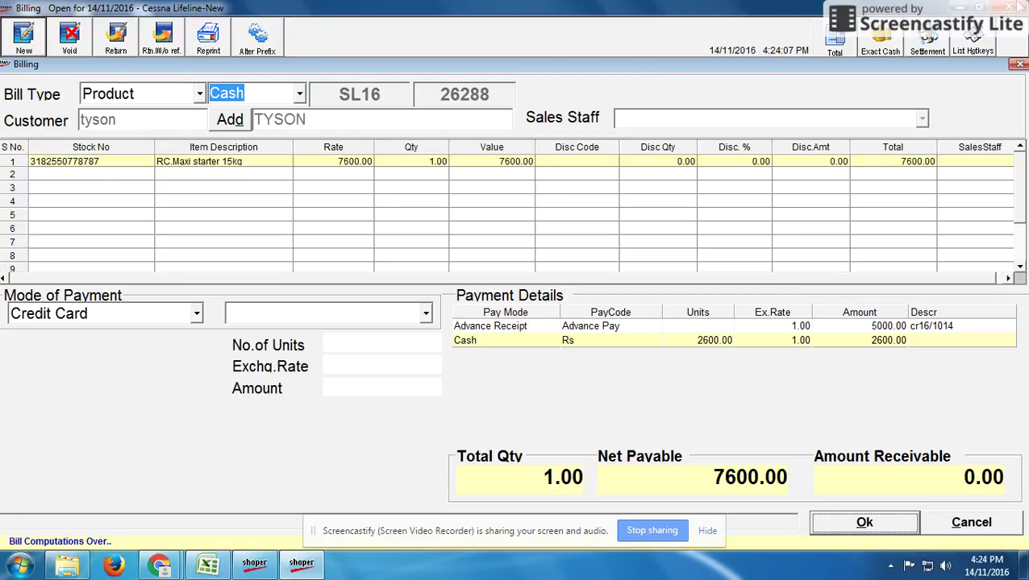
click(999, 8)
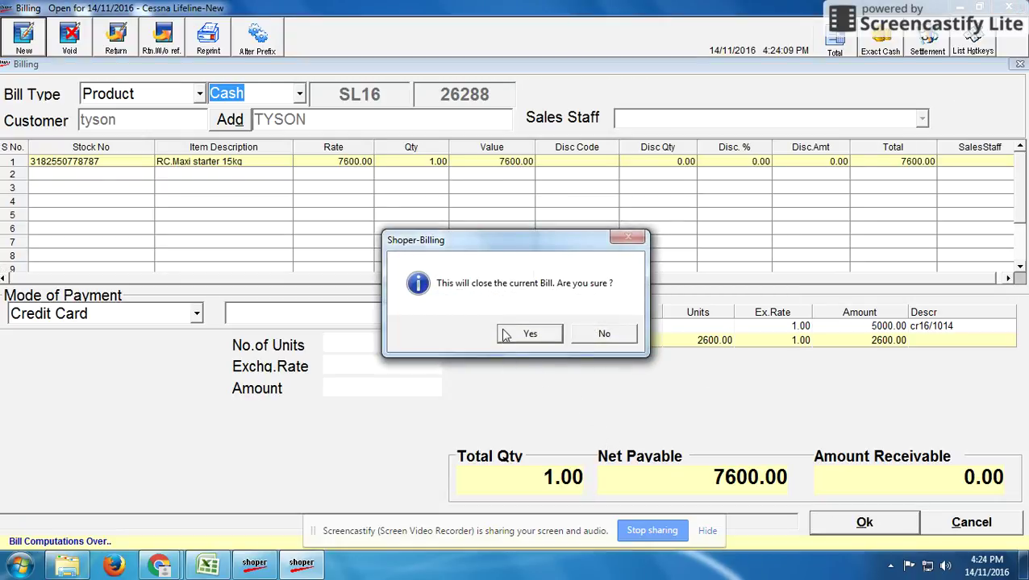
click(530, 334)
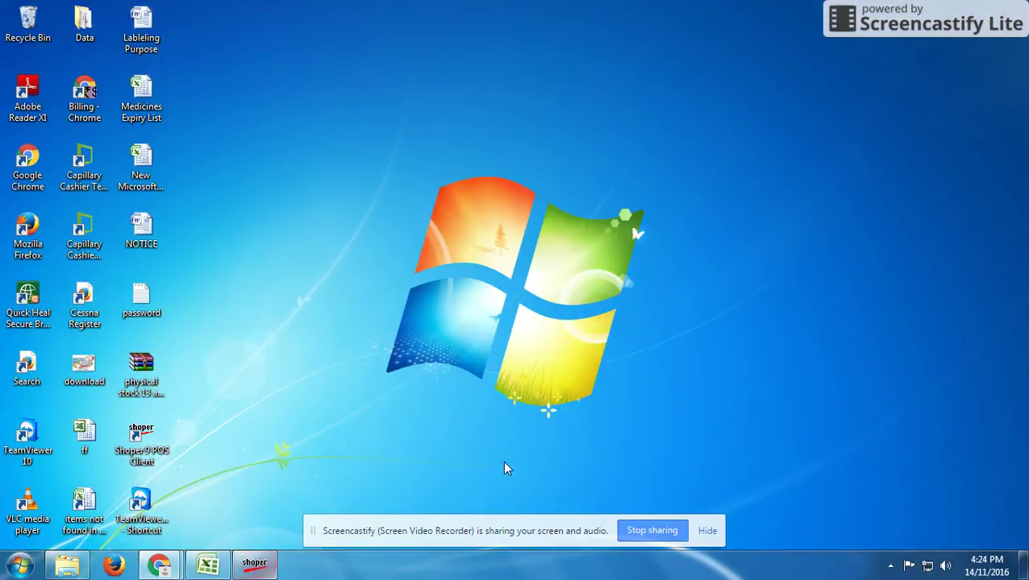